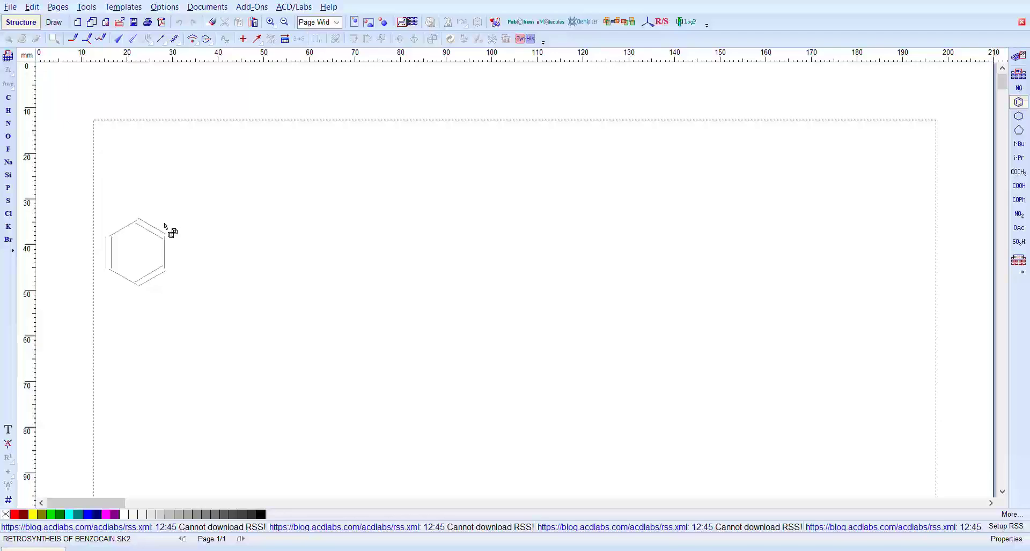
Attach a branched carbon chain to the benzene ring's top carbon: a branch point carrying a methyl and a three-carbon chain.
{"action": "left_click", "coordinate": [8, 95]}
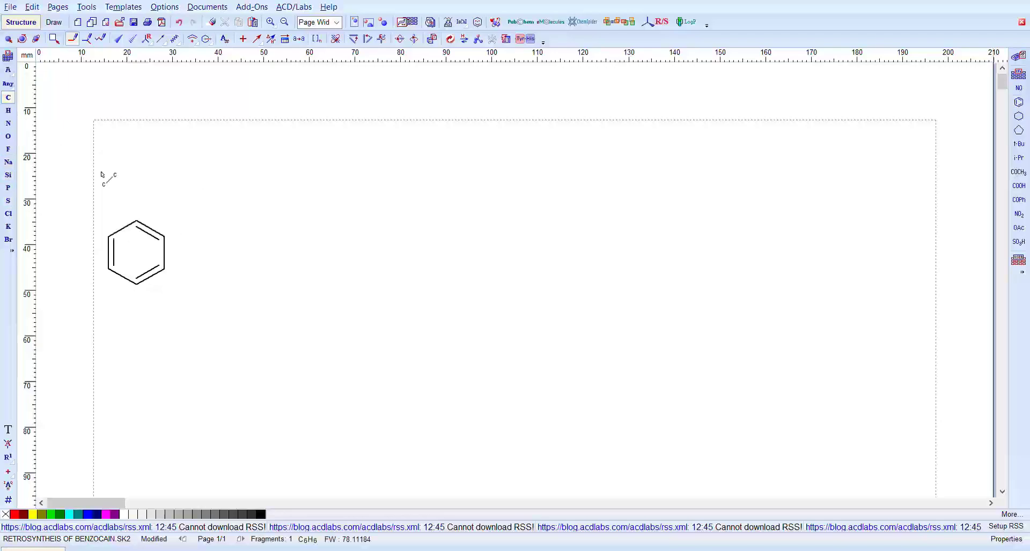
{"action": "left_click", "coordinate": [140, 210]}
{"action": "left_click", "coordinate": [139, 185]}
{"action": "left_click", "coordinate": [138, 179]}
{"action": "left_click", "coordinate": [172, 173]}
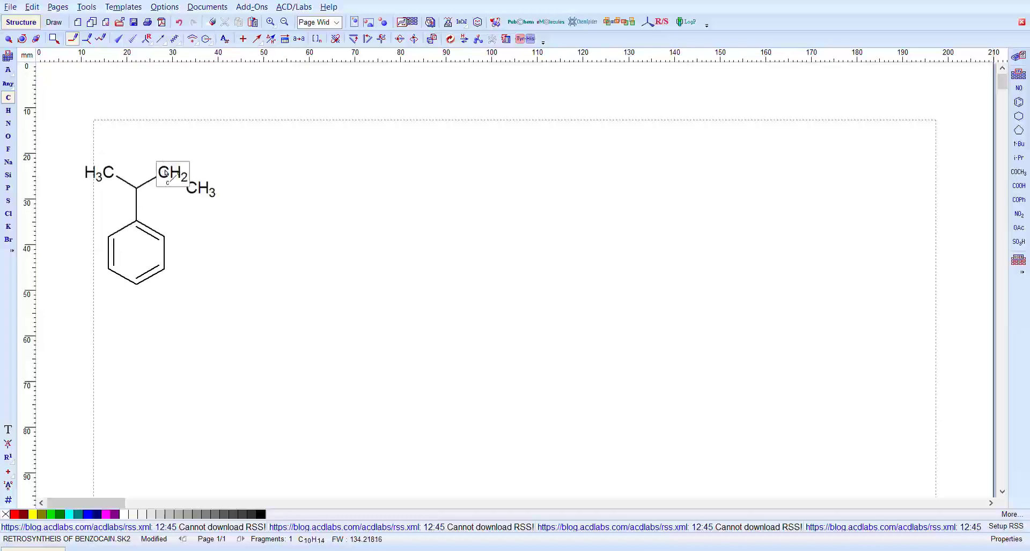
{"action": "left_click", "coordinate": [191, 181]}
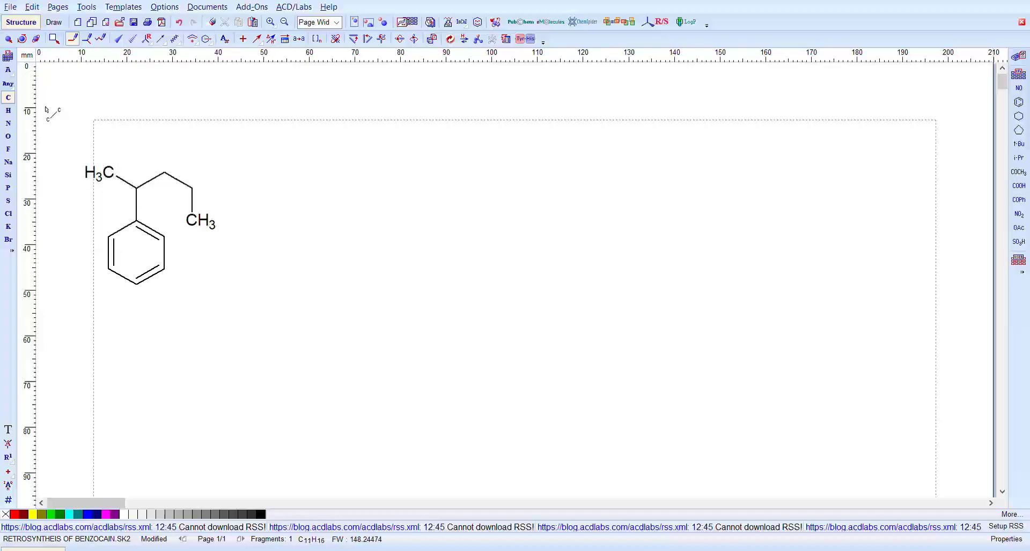
Turn the side chain into an ethyl ester by making the short branch a C=O double bond and the first chain carbon an oxygen.
{"action": "left_click", "coordinate": [119, 180]}
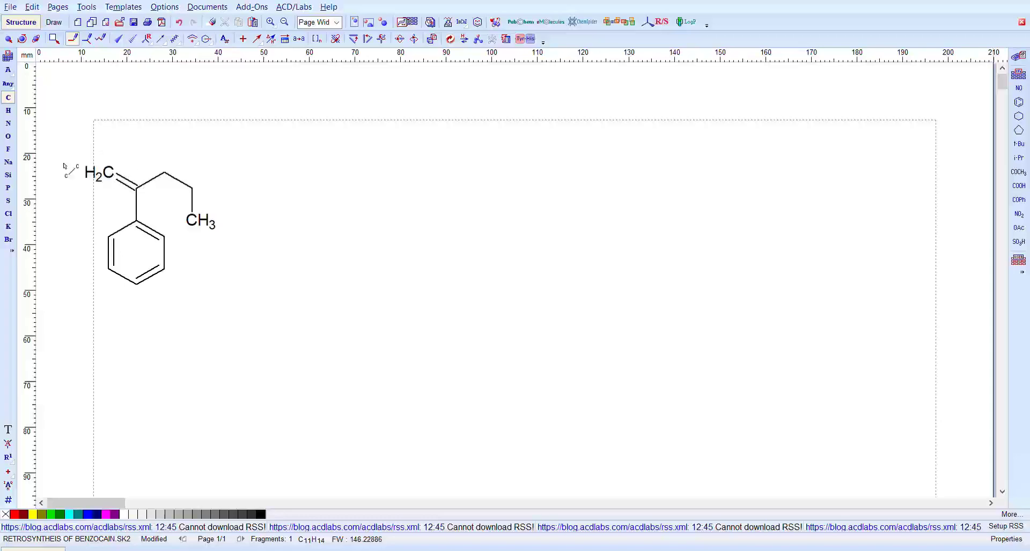
{"action": "left_click", "coordinate": [8, 136]}
{"action": "left_click", "coordinate": [89, 156]}
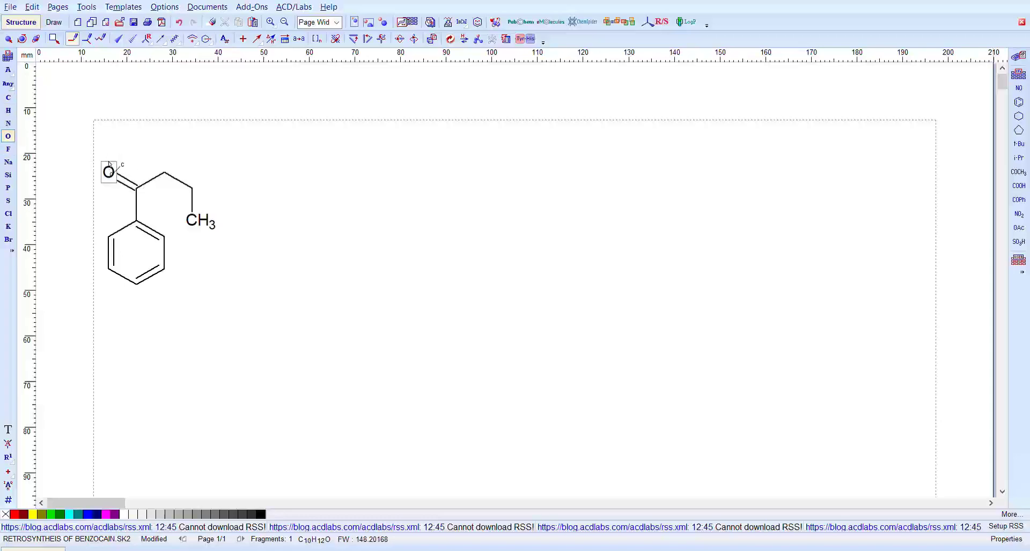
{"action": "left_click", "coordinate": [166, 161]}
Add an amino group (NH2) to the ring's bottom carbon, para to the ester.
{"action": "left_click", "coordinate": [8, 97]}
{"action": "left_click", "coordinate": [136, 282]}
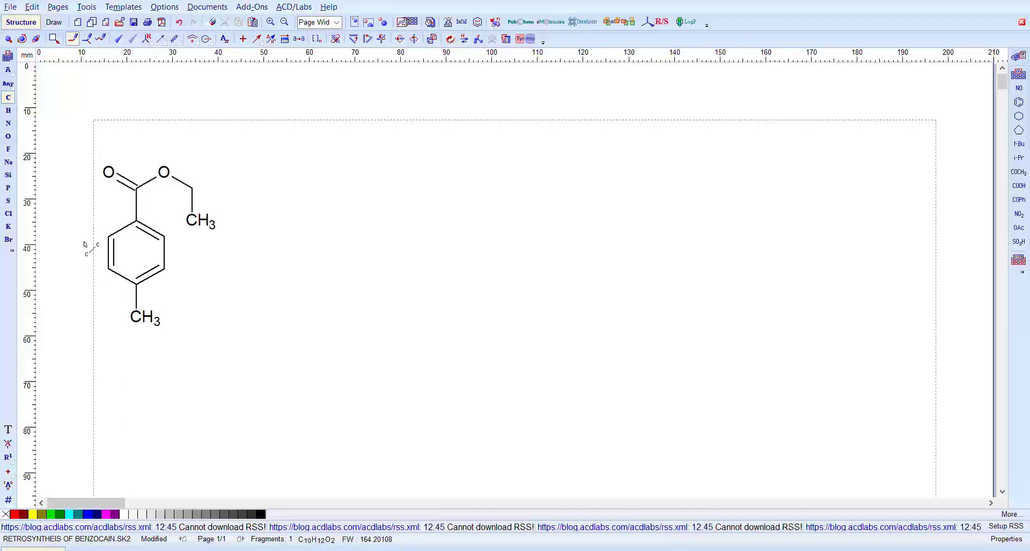
{"action": "left_click", "coordinate": [8, 123]}
{"action": "left_click", "coordinate": [145, 317]}
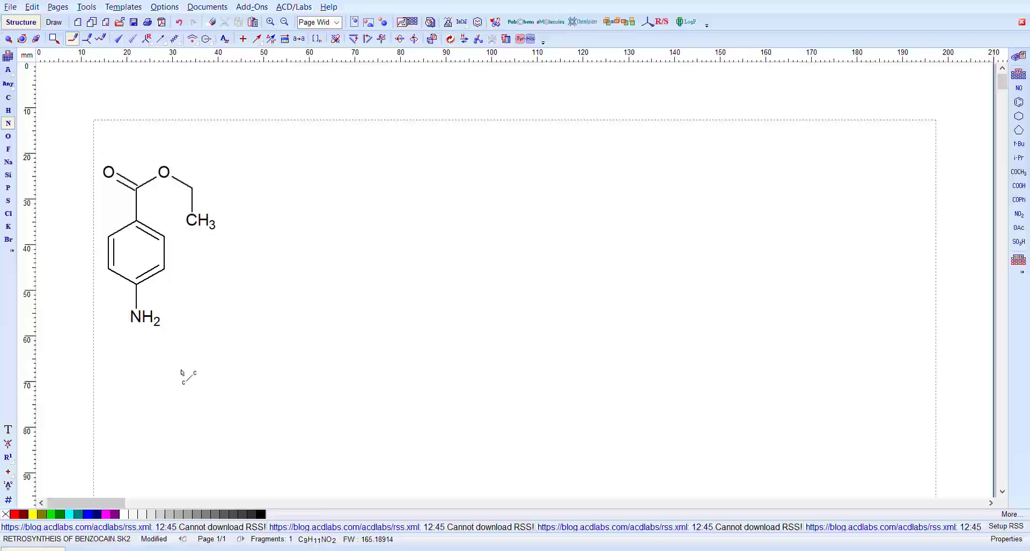
Add the text label "Benzocain" and place it directly below the structure's NH2 group.
{"action": "left_click", "coordinate": [8, 430]}
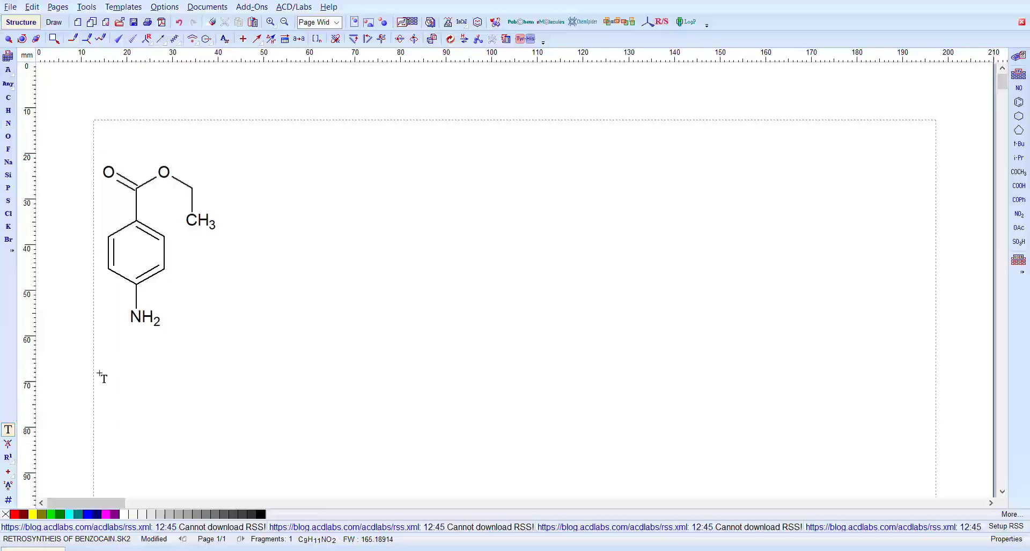
{"action": "left_click", "coordinate": [118, 359]}
{"action": "type", "text": "Benz"}
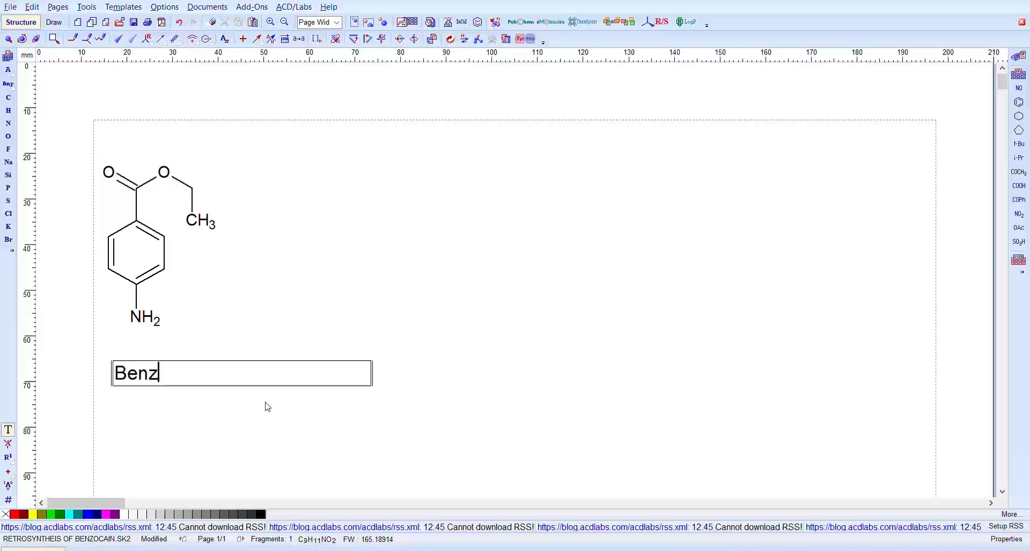
{"action": "key", "text": "BackSpace"}
{"action": "type", "text": "zocaib"}
{"action": "key", "text": "BackSpace"}
{"action": "type", "text": "n"}
{"action": "left_click", "coordinate": [8, 39]}
{"action": "left_click", "coordinate": [154, 369]}
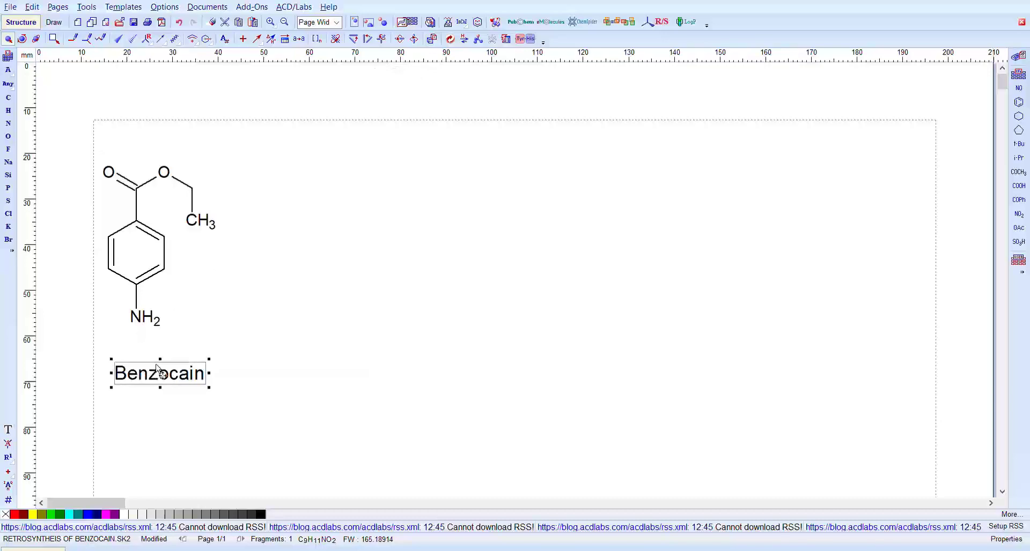
{"action": "left_click_drag", "start_coordinate": [164, 367], "coordinate": [145, 339]}
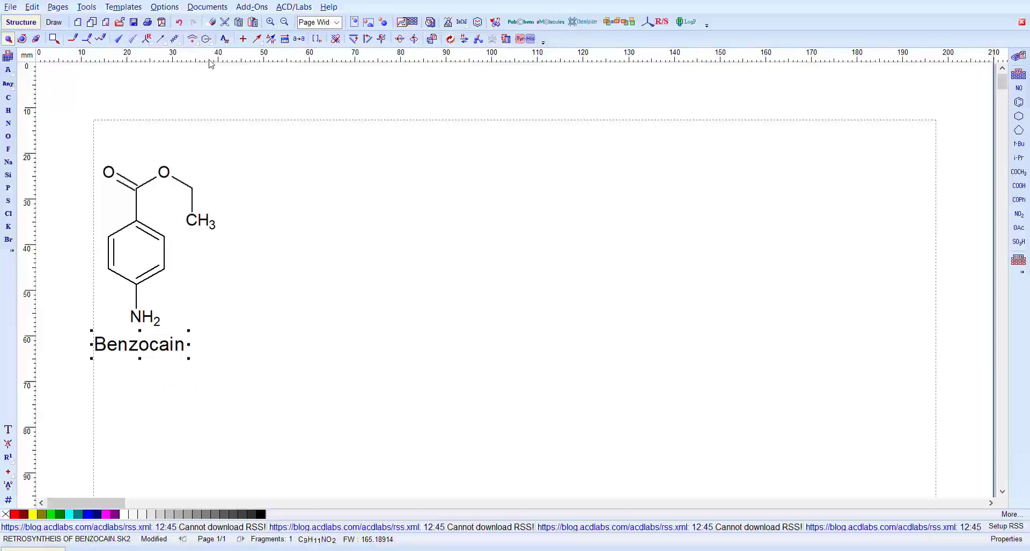
Draw a horizontal retrosynthesis arrow about 14 mm long beside the benzocaine structure and label it "C-O" above the shaft.
{"action": "left_click", "coordinate": [257, 38]}
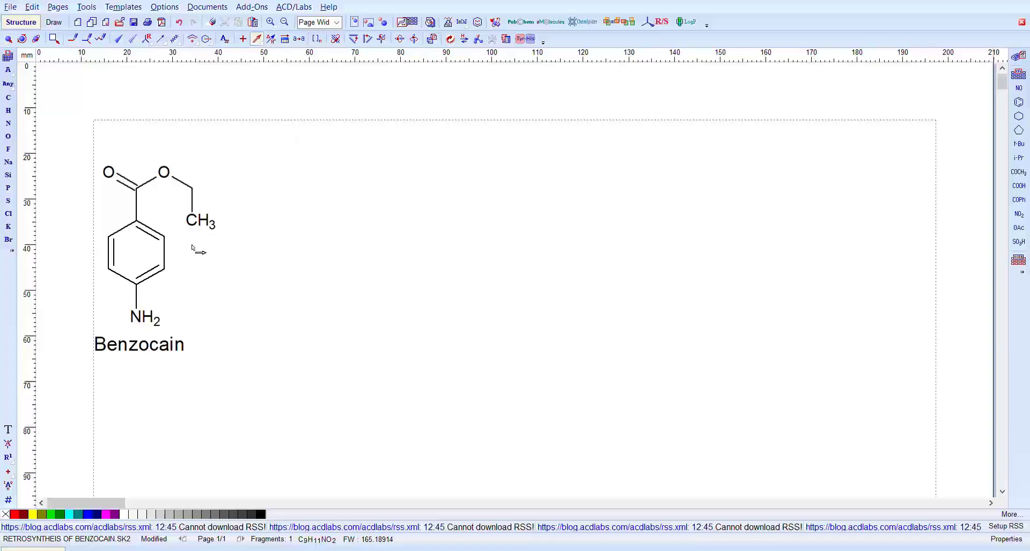
{"action": "left_click_drag", "start_coordinate": [208, 244], "coordinate": [264, 246]}
{"action": "left_click_drag", "start_coordinate": [266, 243], "coordinate": [267, 244]}
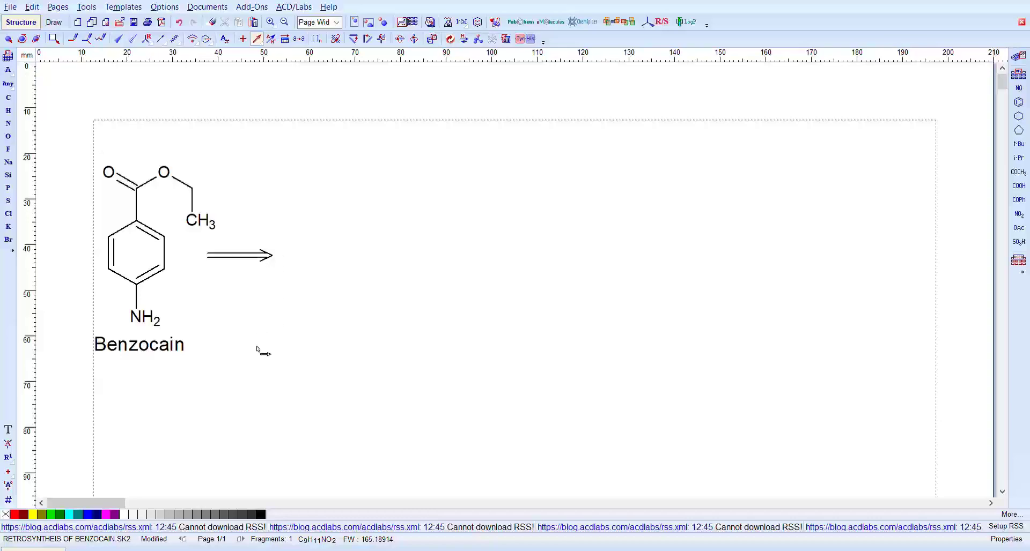
{"action": "left_click", "coordinate": [8, 430]}
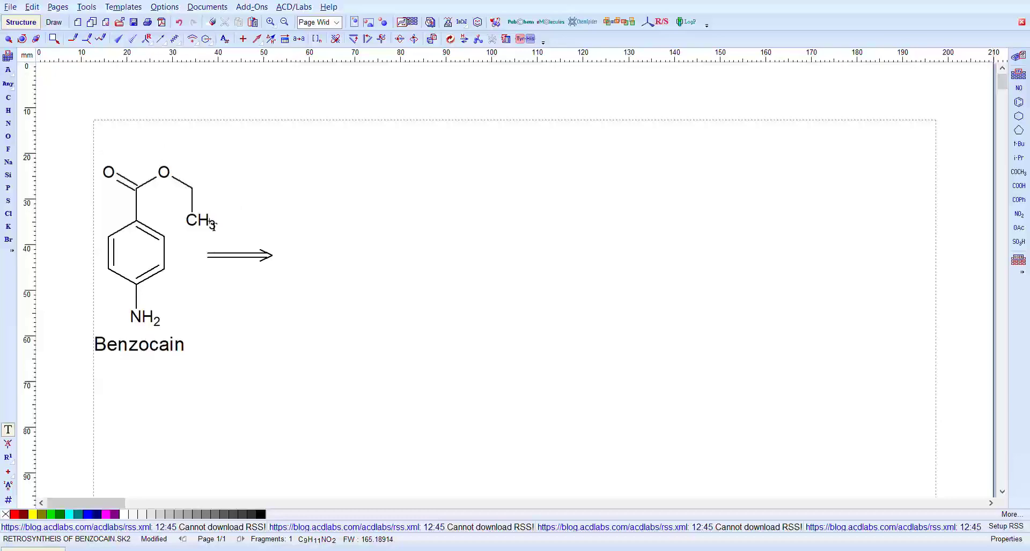
{"action": "left_click", "coordinate": [280, 253]}
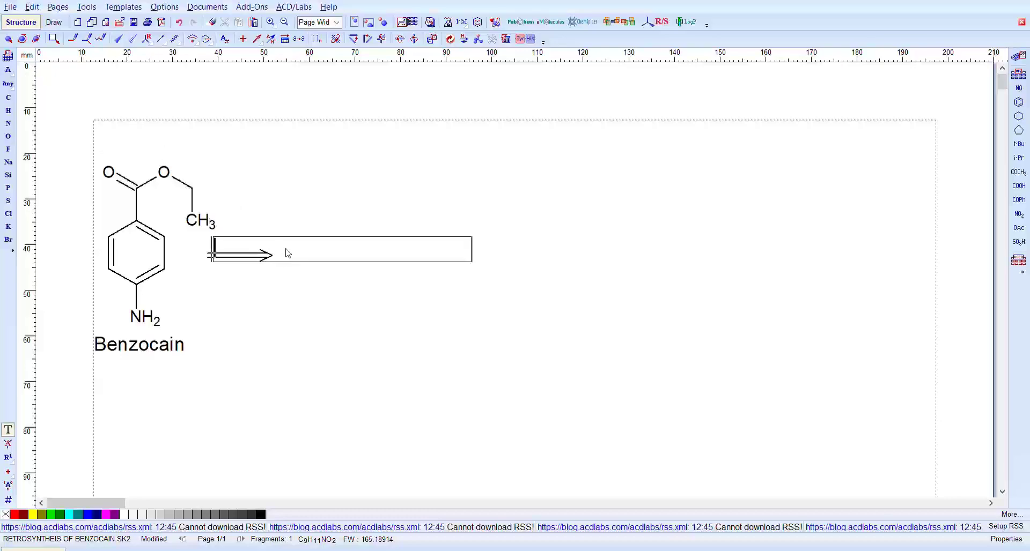
{"action": "type", "text": "C-O"}
{"action": "left_click", "coordinate": [328, 135]}
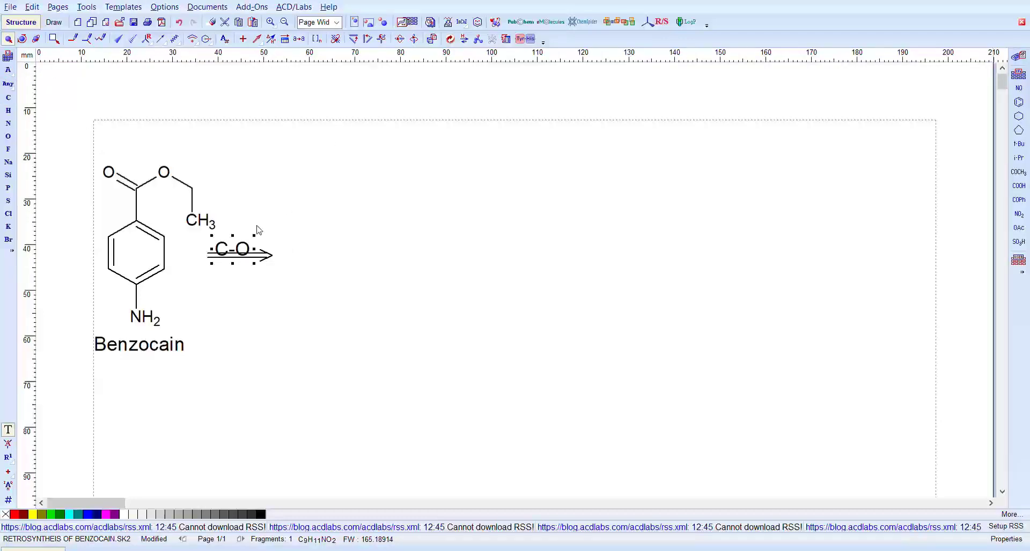
{"action": "left_click_drag", "start_coordinate": [240, 238], "coordinate": [247, 235]}
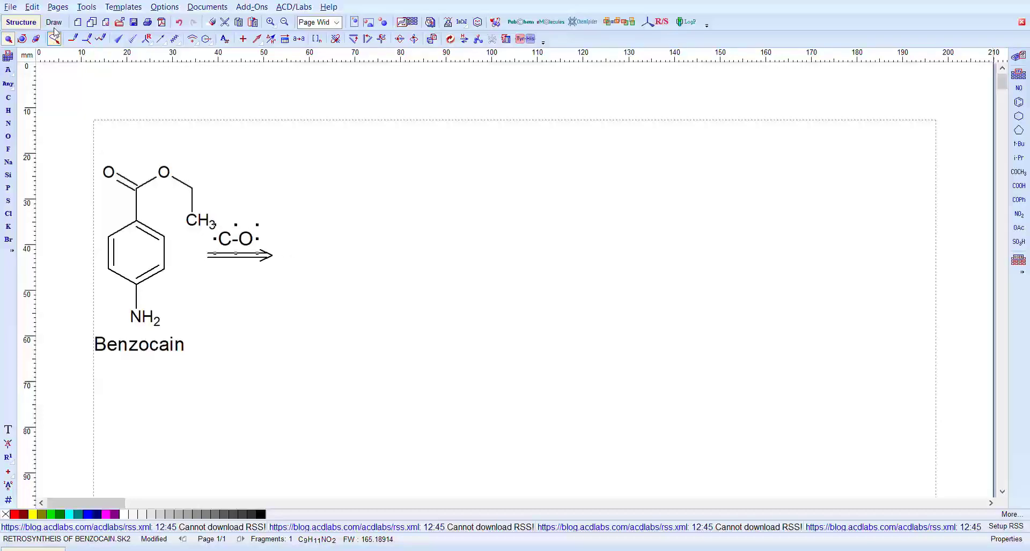
Copy the benzocaine structure without its ethyl group and place the 4-aminobenzoic acid copy after the C-O arrow.
{"action": "left_click_drag", "start_coordinate": [93, 130], "coordinate": [186, 315]}
{"action": "key", "text": "ctrl+c"}
{"action": "key", "text": "ctrl+v"}
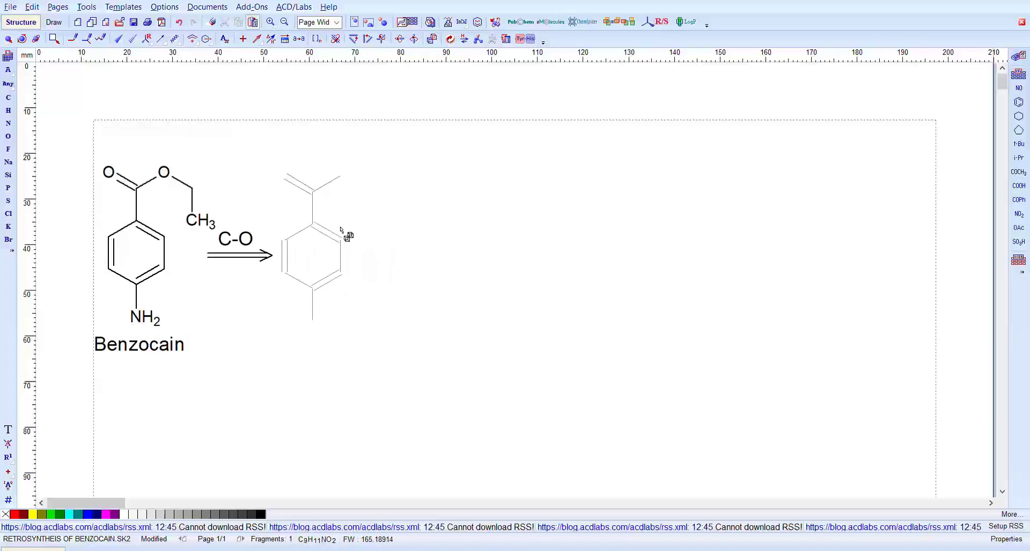
{"action": "left_click", "coordinate": [349, 246]}
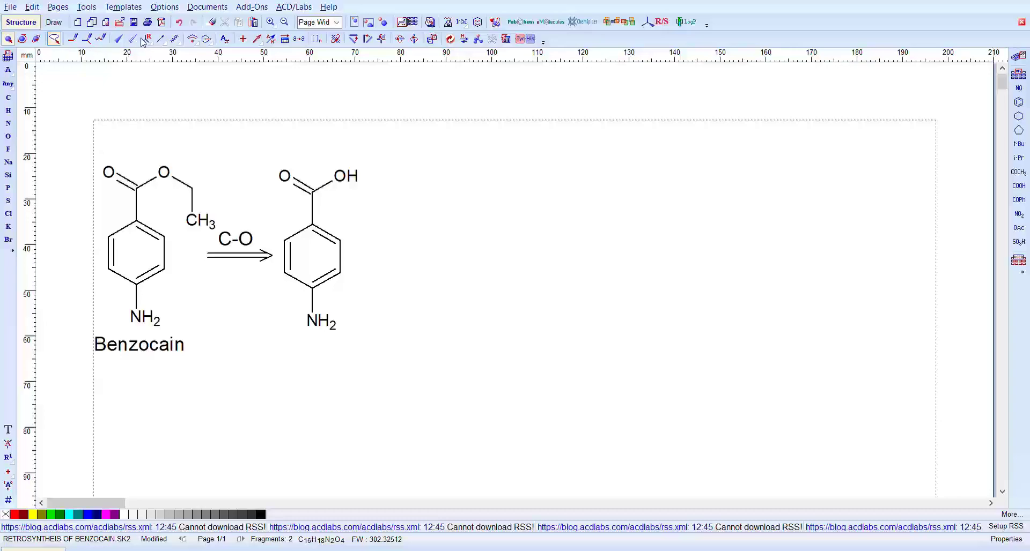
Draw a second retrosynthesis arrow about 14 mm long after the aminobenzoic acid and place the label "FGI" above it.
{"action": "left_click", "coordinate": [257, 38]}
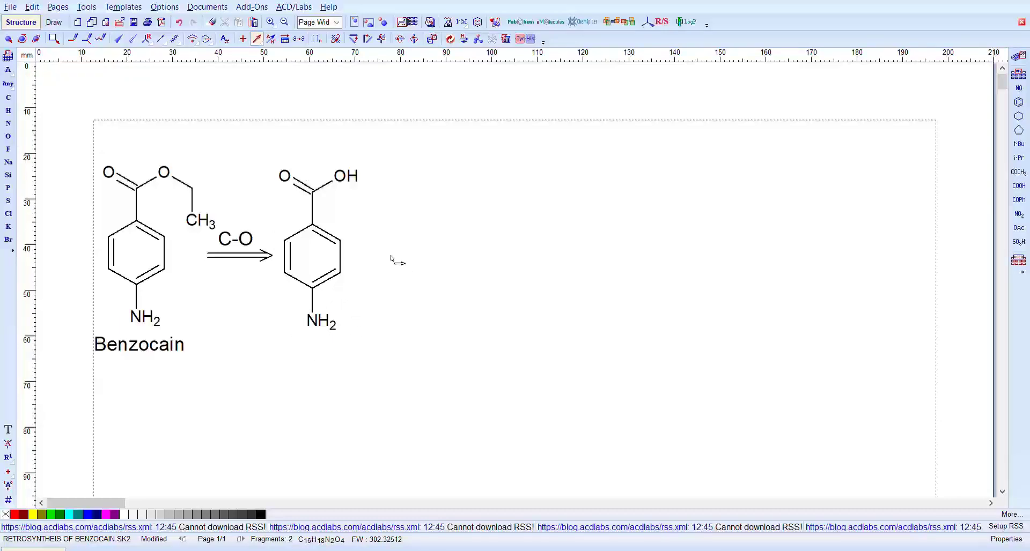
{"action": "left_click_drag", "start_coordinate": [358, 242], "coordinate": [421, 243]}
{"action": "left_click", "coordinate": [8, 428]}
{"action": "left_click", "coordinate": [362, 244]}
{"action": "type", "text": "FGI"}
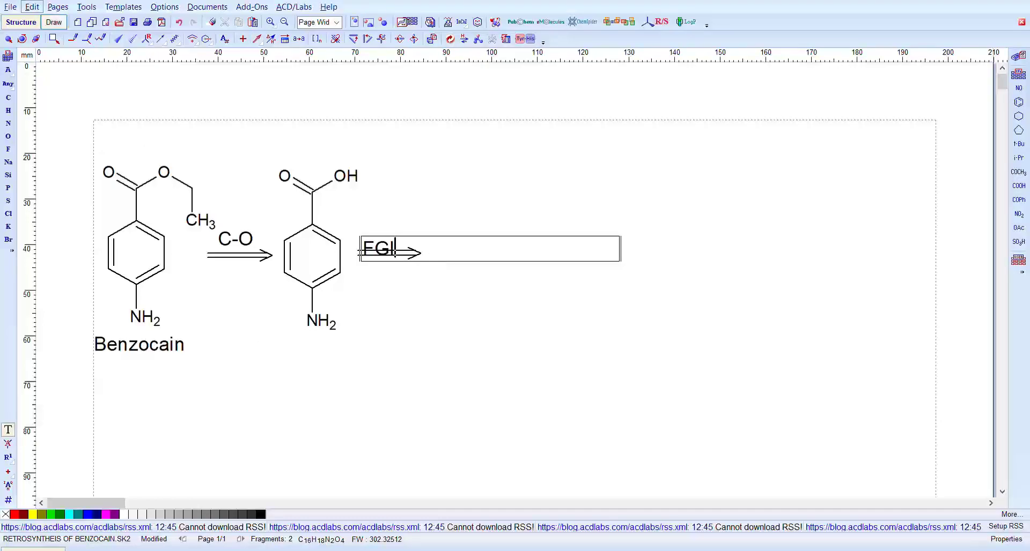
{"action": "left_click", "coordinate": [388, 211]}
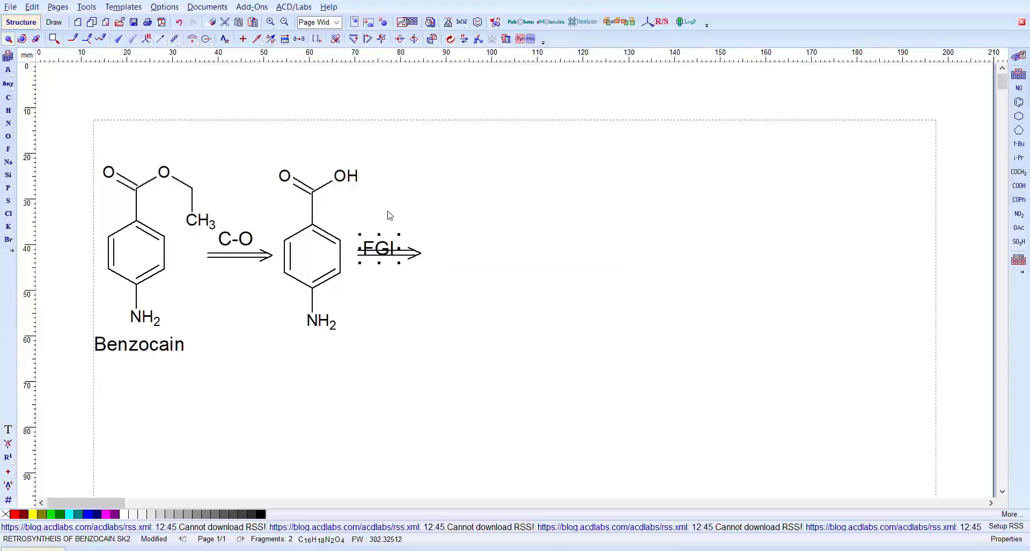
{"action": "mouse_move", "coordinate": [387, 234]}
{"action": "left_mouse_down"}
{"action": "mouse_move", "coordinate": [390, 207]}
{"action": "mouse_move", "coordinate": [392, 220]}
{"action": "left_mouse_up"}
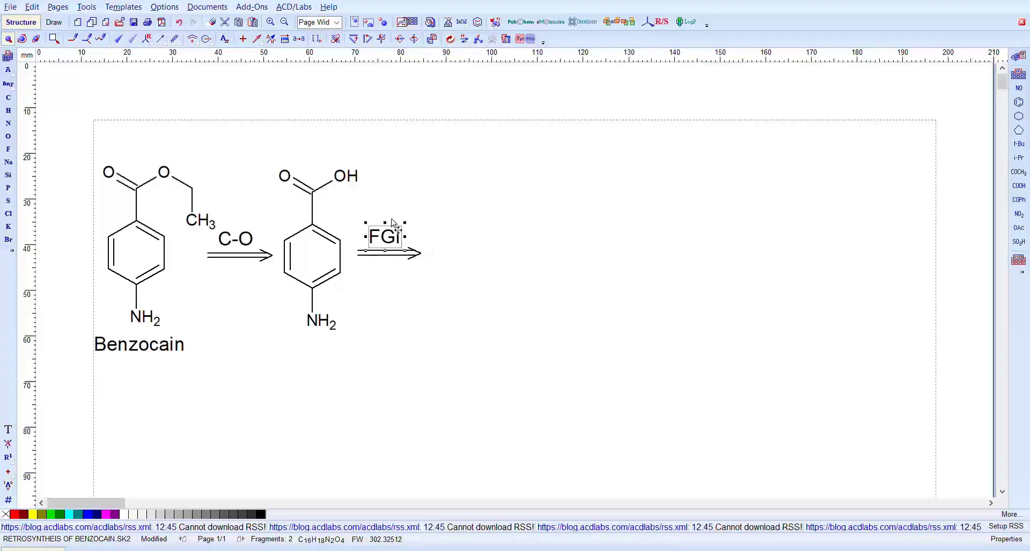
Duplicate the 4-aminobenzoic acid structure and place the copy after the FGI arrow.
{"action": "left_click", "coordinate": [54, 37]}
{"action": "left_click", "coordinate": [248, 121]}
{"action": "left_click_drag", "start_coordinate": [272, 141], "coordinate": [363, 347]}
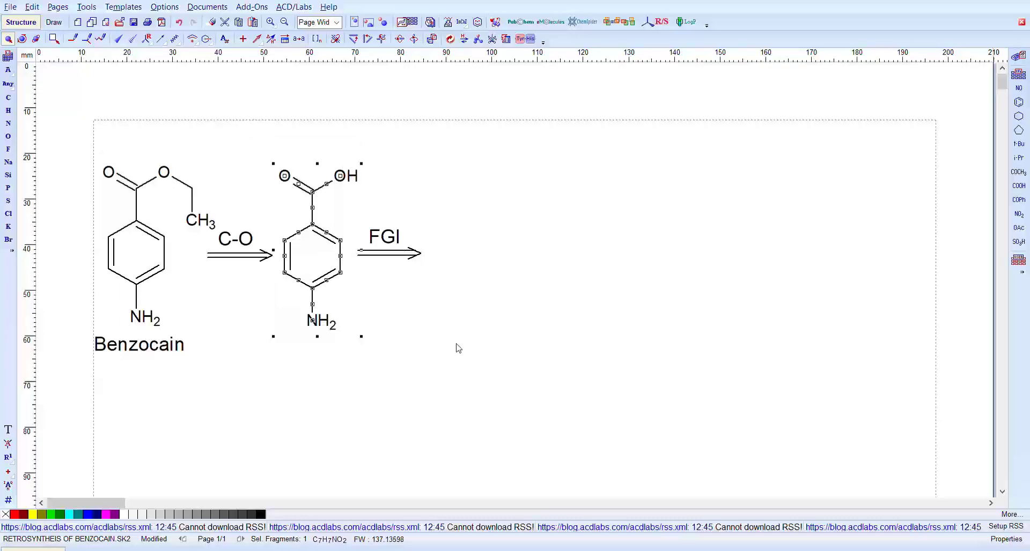
{"action": "key", "text": "ctrl+c"}
{"action": "key", "text": "ctrl+v"}
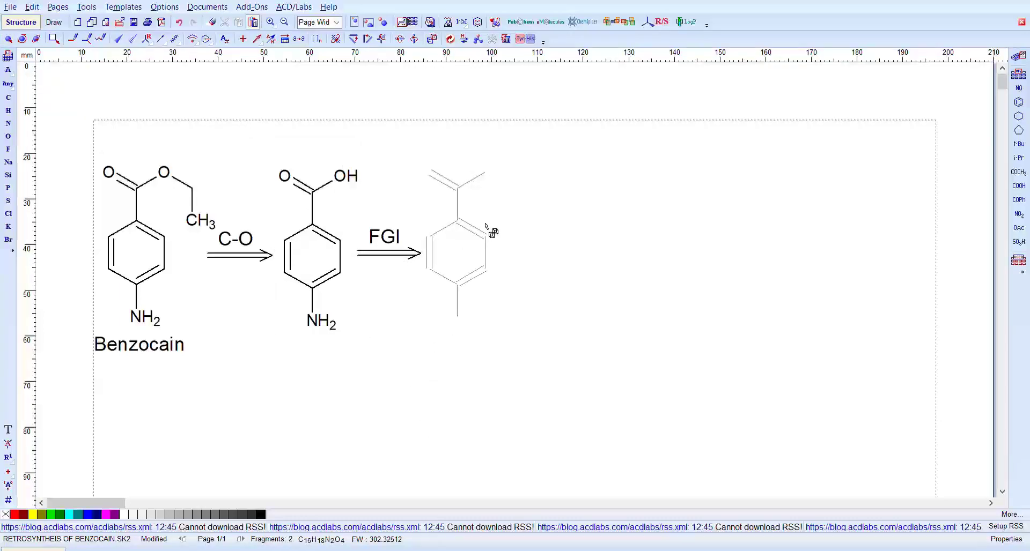
{"action": "left_click", "coordinate": [486, 224]}
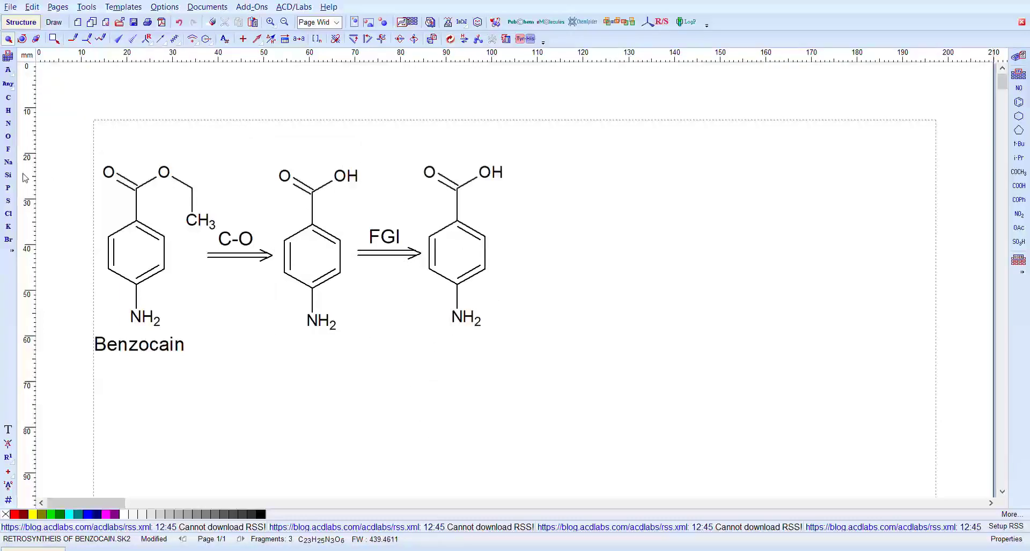
Replace the NH2 group on the copied acid with a nitro group (NO2) at the same ring position.
{"action": "left_click", "coordinate": [212, 21]}
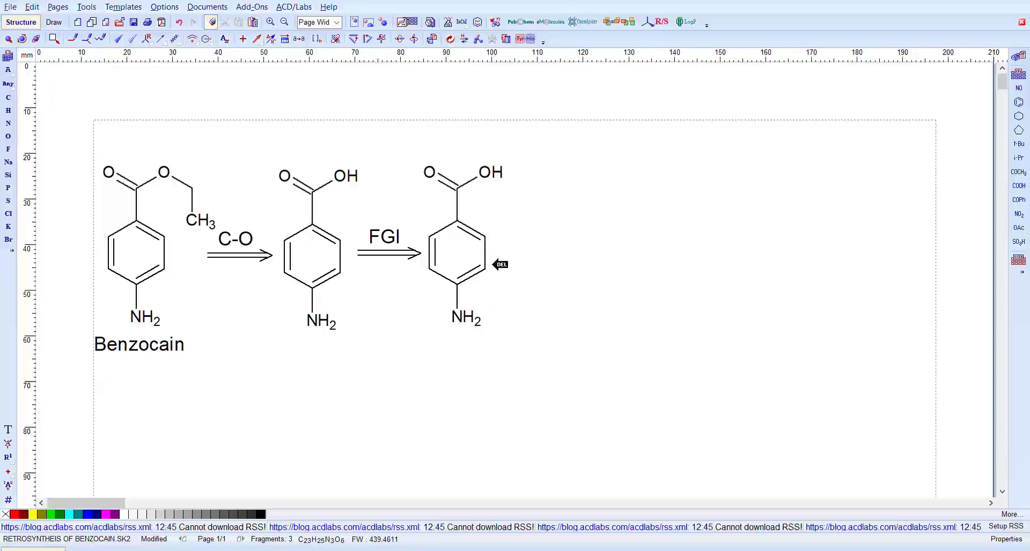
{"action": "left_click", "coordinate": [464, 308]}
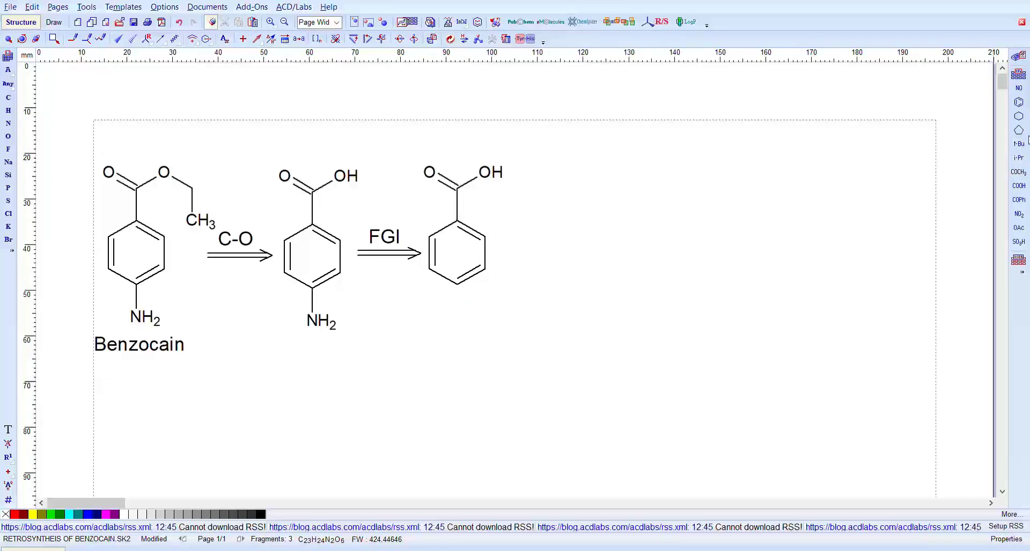
{"action": "left_click", "coordinate": [1019, 214]}
{"action": "left_click", "coordinate": [457, 276]}
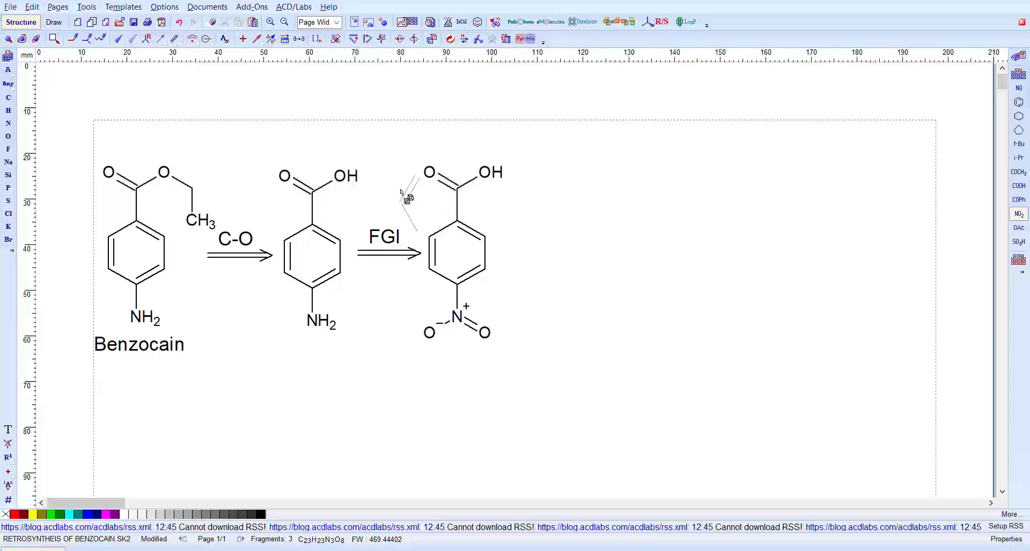
Draw a third retrosynthesis arrow about 13 mm long after the nitrobenzoic acid and place the label "FGI" above it.
{"action": "left_click", "coordinate": [257, 39]}
{"action": "left_click_drag", "start_coordinate": [494, 240], "coordinate": [552, 240]}
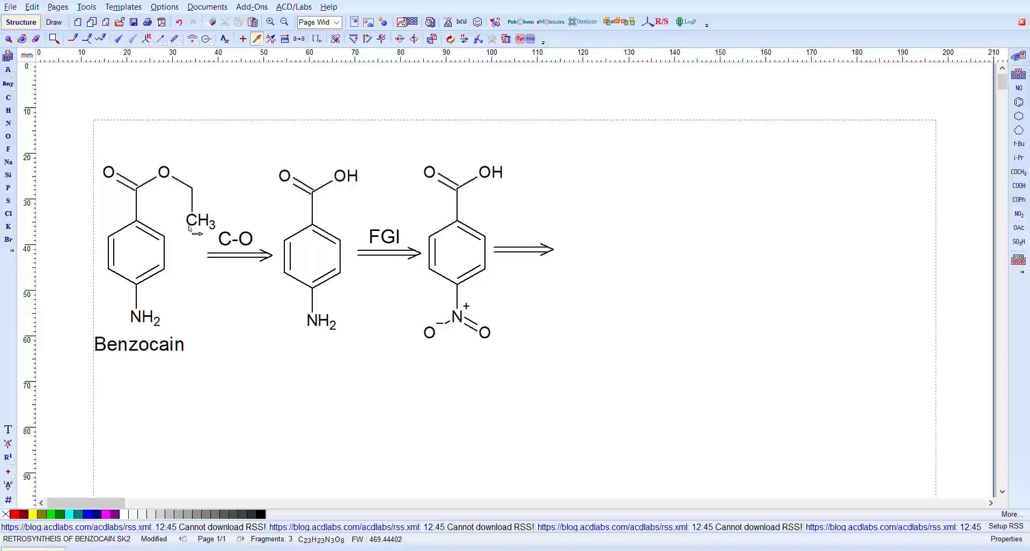
{"action": "left_click", "coordinate": [8, 429]}
{"action": "left_click", "coordinate": [494, 231]}
{"action": "type", "text": "FGI"}
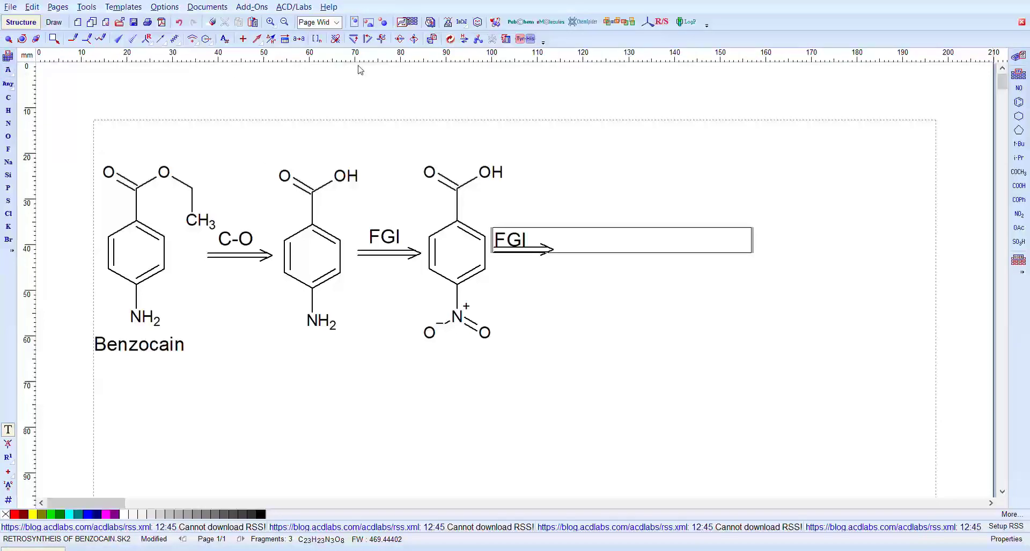
{"action": "left_click", "coordinate": [383, 73]}
{"action": "left_click_drag", "start_coordinate": [517, 231], "coordinate": [526, 218]}
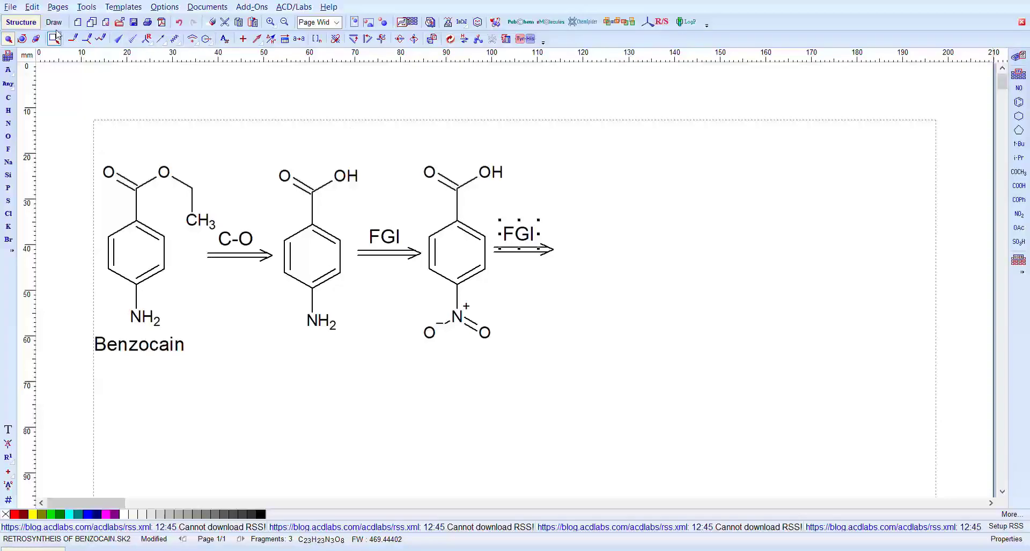
Duplicate the 4-nitrobenzoic acid structure and place the copy after the third arrow.
{"action": "mouse_move", "coordinate": [419, 150]}
{"action": "left_mouse_down"}
{"action": "mouse_move", "coordinate": [448, 326]}
{"action": "mouse_move", "coordinate": [462, 351]}
{"action": "left_mouse_up"}
{"action": "mouse_move", "coordinate": [410, 156]}
{"action": "left_mouse_down"}
{"action": "mouse_move", "coordinate": [422, 238]}
{"action": "mouse_move", "coordinate": [409, 322]}
{"action": "mouse_move", "coordinate": [505, 334]}
{"action": "mouse_move", "coordinate": [492, 236]}
{"action": "mouse_move", "coordinate": [515, 156]}
{"action": "left_mouse_up"}
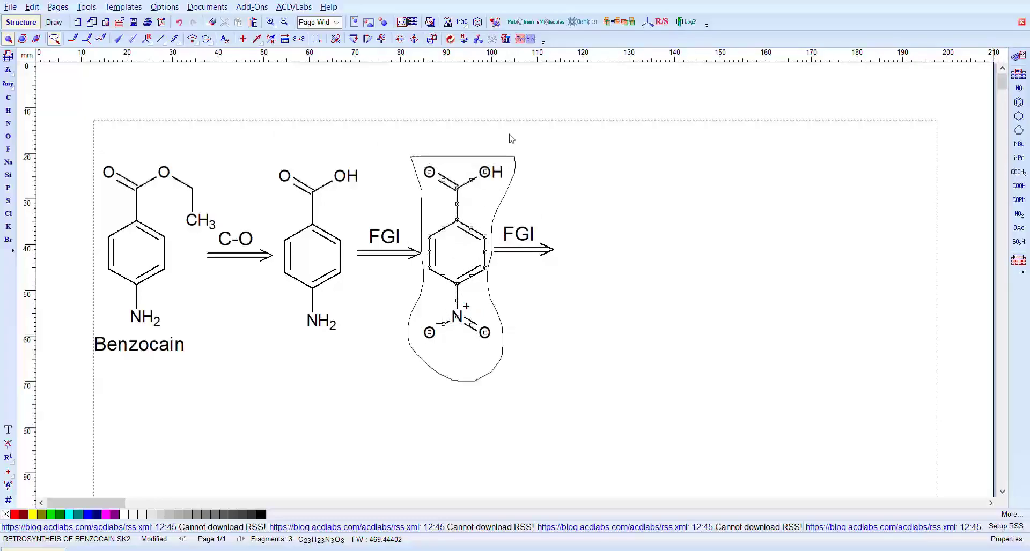
{"action": "key", "text": "ctrl+v"}
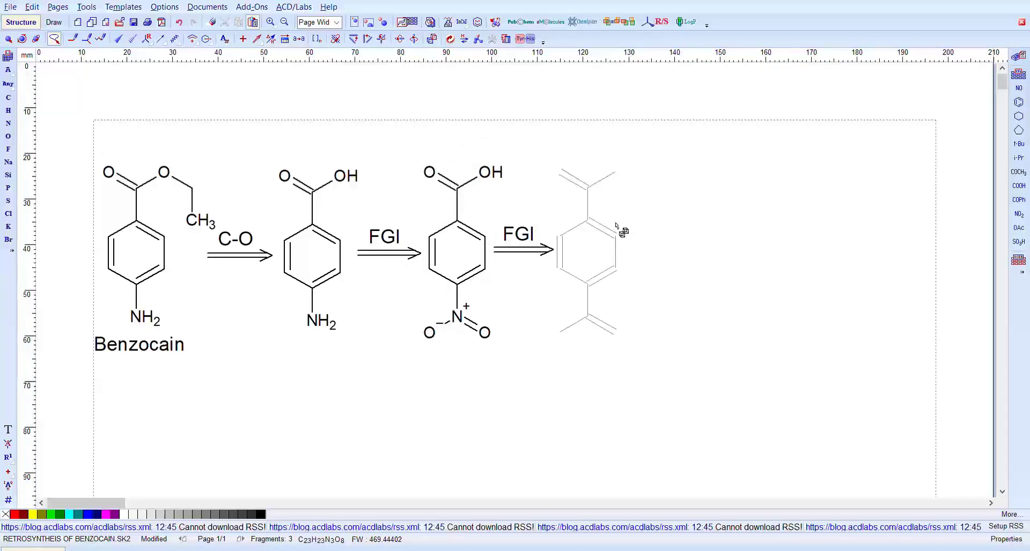
{"action": "left_click", "coordinate": [620, 225]}
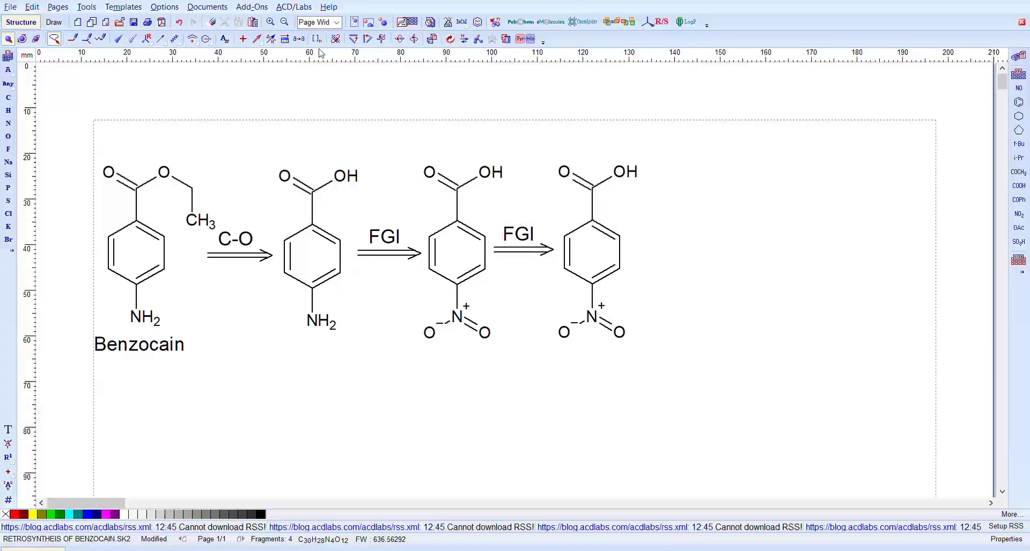
Delete both oxygens of the carboxylic acid group on the last structure, leaving a methyl group on the nitrobenzene ring.
{"action": "left_click", "coordinate": [212, 22]}
{"action": "left_click", "coordinate": [626, 160]}
{"action": "left_click", "coordinate": [564, 161]}
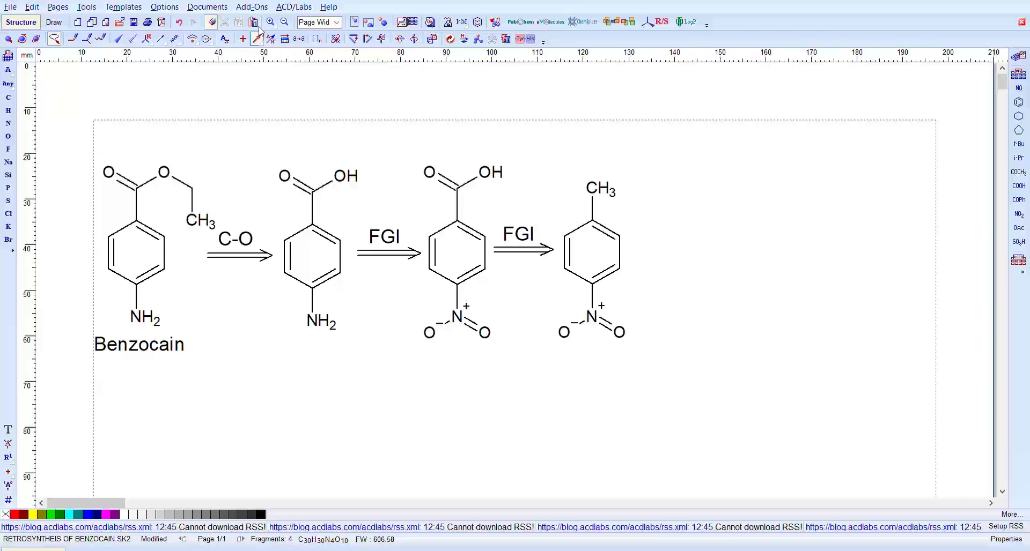
{"action": "left_click", "coordinate": [594, 293]}
{"action": "key", "text": "ctrl+z"}
Draw a fourth retrosynthesis arrow about 13 mm long after the 4-nitrotoluene and place the label "C-N" above it.
{"action": "left_click", "coordinate": [257, 39]}
{"action": "left_click_drag", "start_coordinate": [630, 236], "coordinate": [689, 239]}
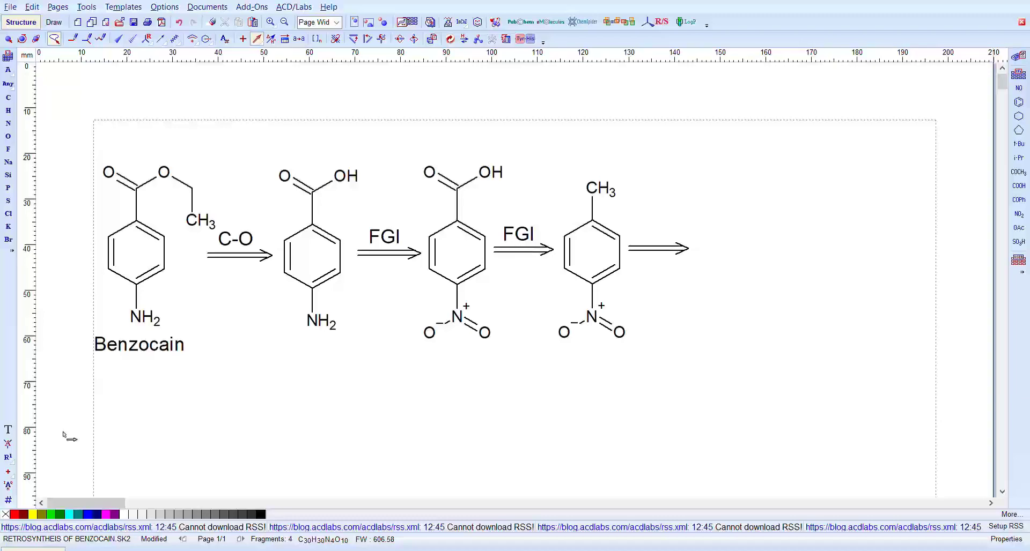
{"action": "left_click", "coordinate": [8, 429]}
{"action": "left_click", "coordinate": [675, 236]}
{"action": "type", "text": "C-"}
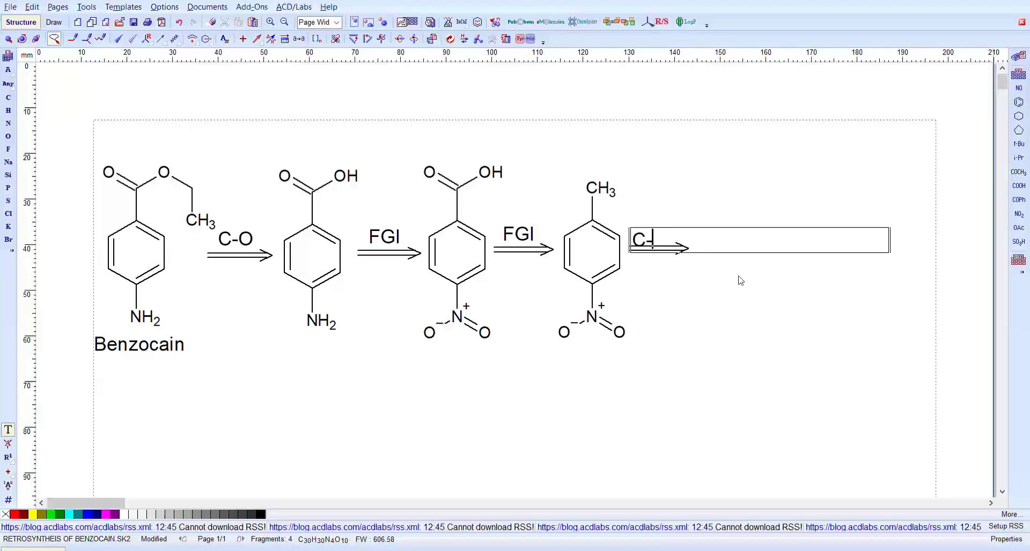
{"action": "type", "text": "N"}
{"action": "left_click", "coordinate": [635, 177]}
{"action": "left_click", "coordinate": [651, 227]}
{"action": "left_click_drag", "start_coordinate": [650, 224], "coordinate": [655, 218]}
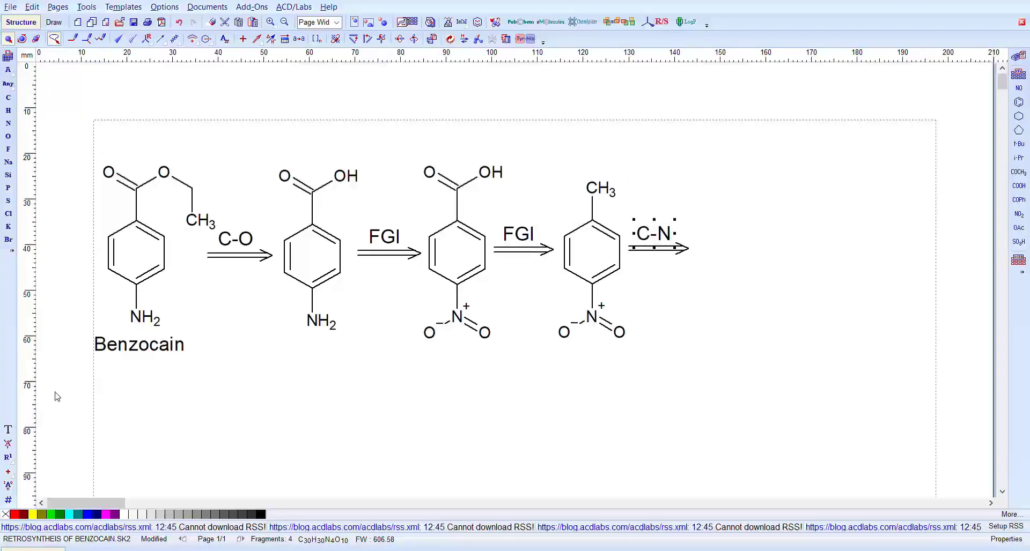
Duplicate the 4-nitrotoluene structure and place the copy after the C-N arrow.
{"action": "left_click", "coordinate": [118, 38]}
{"action": "mouse_move", "coordinate": [569, 177]}
{"action": "left_mouse_down"}
{"action": "mouse_move", "coordinate": [554, 273]}
{"action": "mouse_move", "coordinate": [593, 366]}
{"action": "mouse_move", "coordinate": [622, 295]}
{"action": "mouse_move", "coordinate": [626, 229]}
{"action": "mouse_move", "coordinate": [579, 159]}
{"action": "left_mouse_up"}
{"action": "key", "text": "ctrl+c"}
{"action": "key", "text": "ctrl+v"}
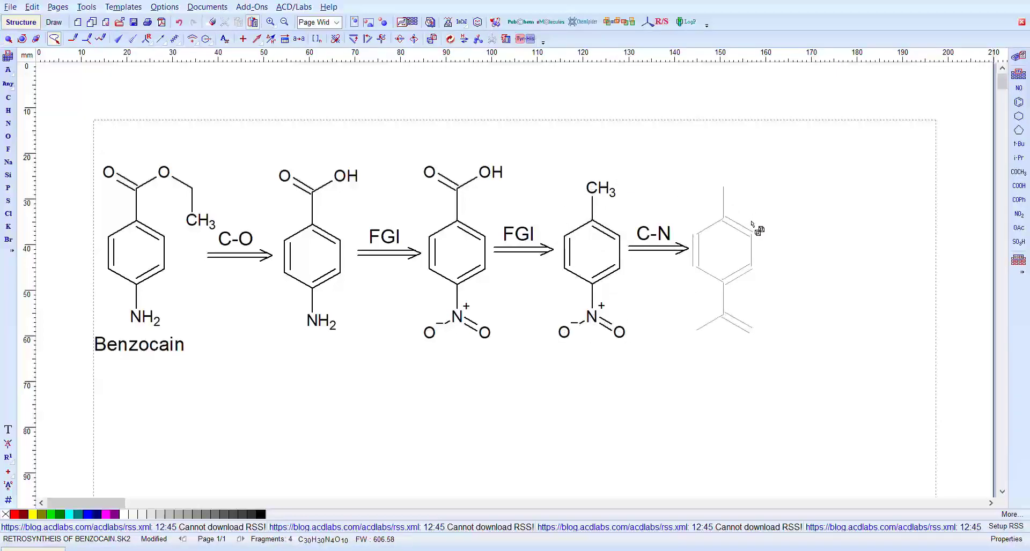
{"action": "left_click", "coordinate": [759, 231]}
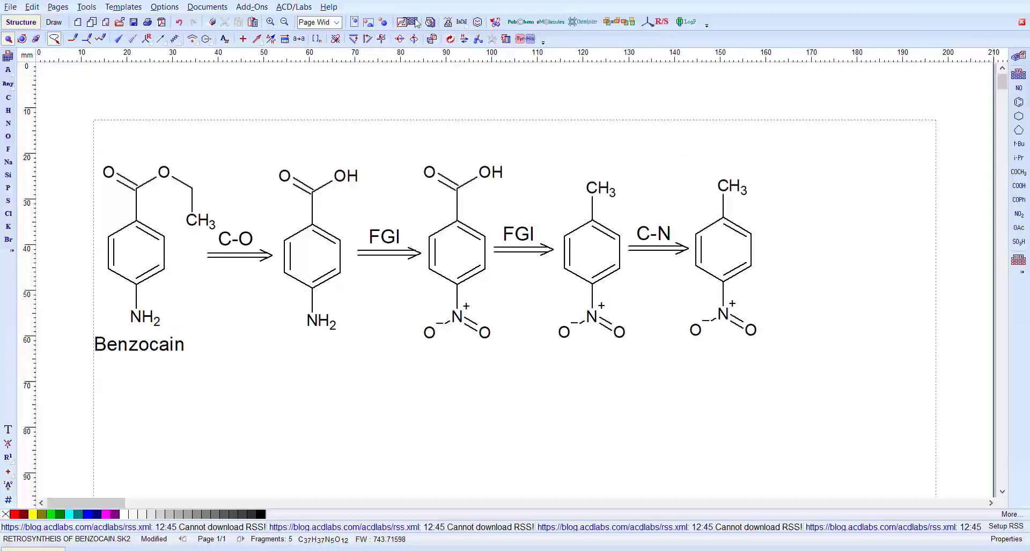
Delete the nitro group from the last 4-nitrotoluene copy, leaving toluene.
{"action": "left_click", "coordinate": [212, 22]}
{"action": "left_click", "coordinate": [750, 323]}
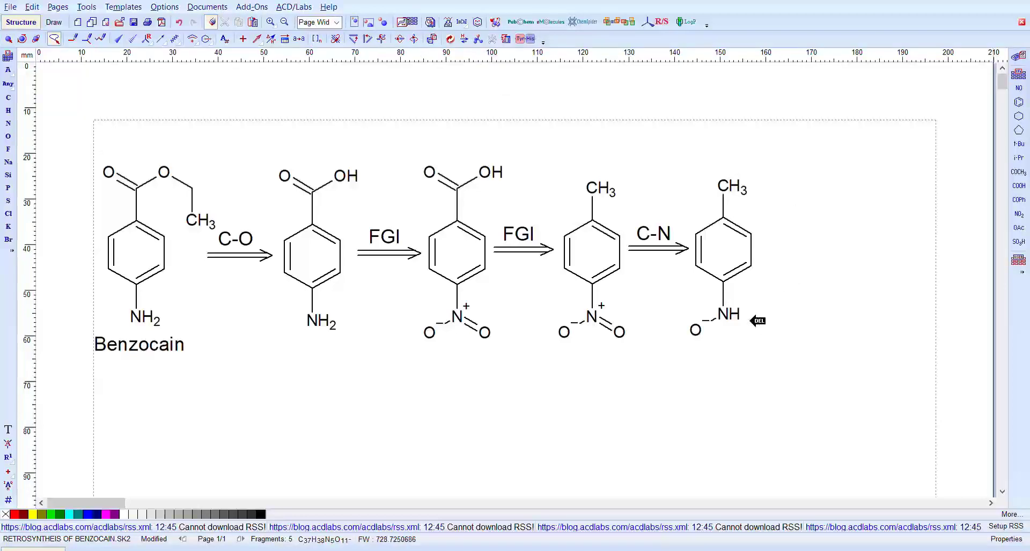
{"action": "left_click", "coordinate": [730, 314]}
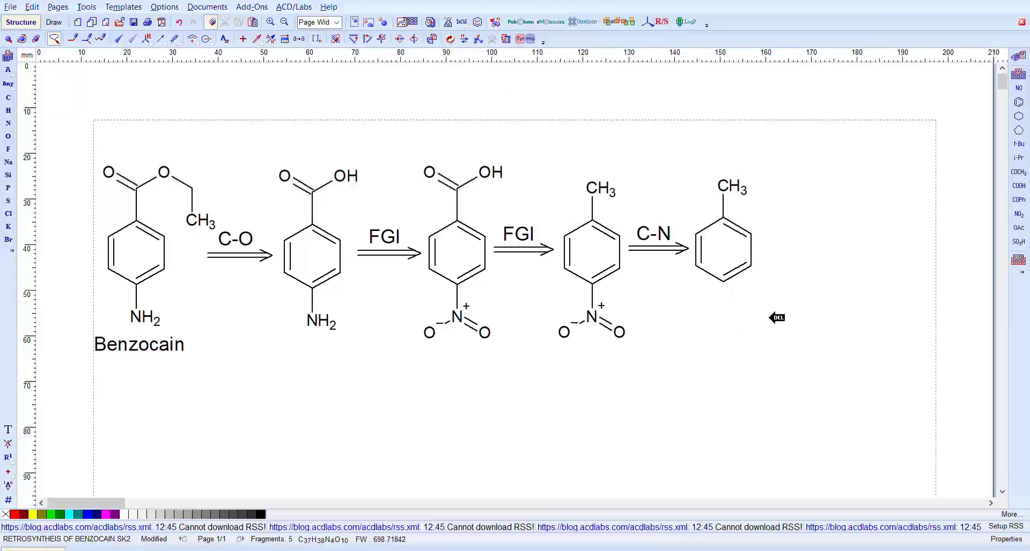
Add the text label "Toluene" and centre it beneath the toluene structure.
{"action": "left_click", "coordinate": [8, 430]}
{"action": "left_click", "coordinate": [708, 319]}
{"action": "type", "text": "Tolene"}
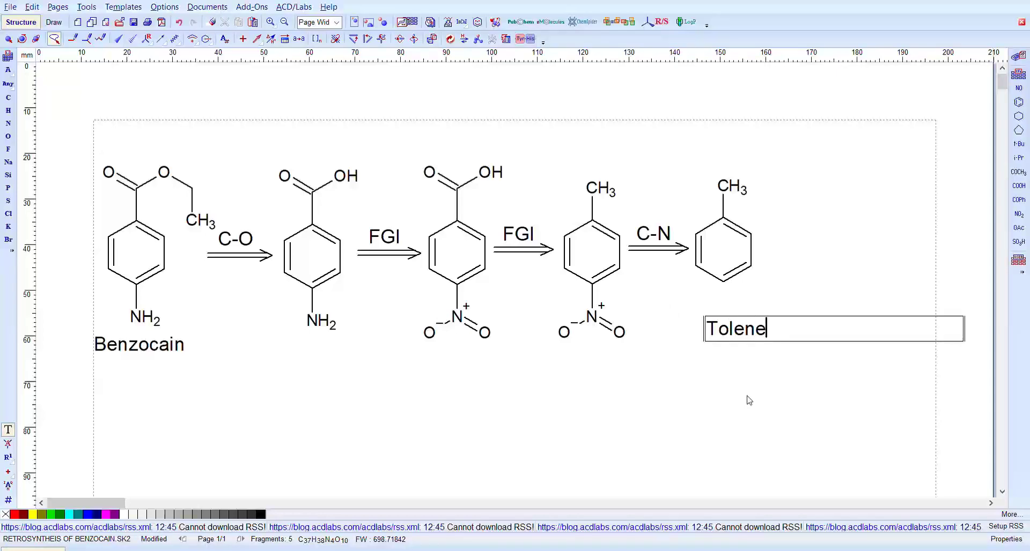
{"action": "key", "text": "BackSpace"}
{"action": "key", "text": "BackSpace"}
{"action": "key", "text": "BackSpace"}
{"action": "type", "text": "uene"}
{"action": "left_click", "coordinate": [9, 39]}
{"action": "mouse_move", "coordinate": [736, 317]}
{"action": "left_mouse_down"}
{"action": "mouse_move", "coordinate": [719, 299]}
{"action": "mouse_move", "coordinate": [724, 323]}
{"action": "mouse_move", "coordinate": [720, 316]}
{"action": "left_mouse_up"}
Insert the molecular formula for toluene plus the [M+H]+ and formula weight texts, stacked beneath the Toluene label.
{"action": "mouse_move", "coordinate": [782, 160]}
{"action": "left_mouse_down"}
{"action": "mouse_move", "coordinate": [772, 269]}
{"action": "mouse_move", "coordinate": [689, 236]}
{"action": "mouse_move", "coordinate": [705, 155]}
{"action": "mouse_move", "coordinate": [770, 161]}
{"action": "left_mouse_up"}
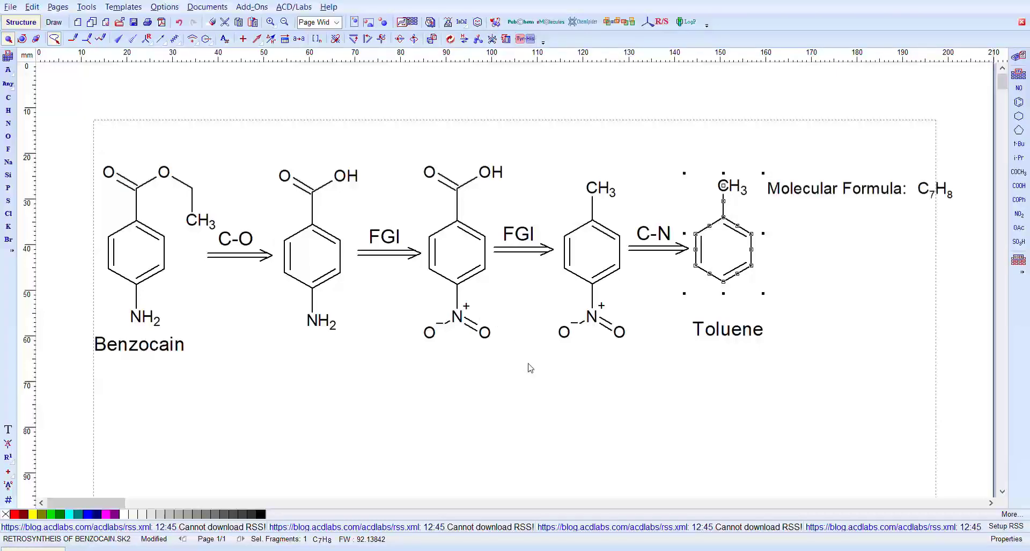
{"action": "left_click_drag", "start_coordinate": [826, 185], "coordinate": [715, 353]}
{"action": "left_click", "coordinate": [400, 124]}
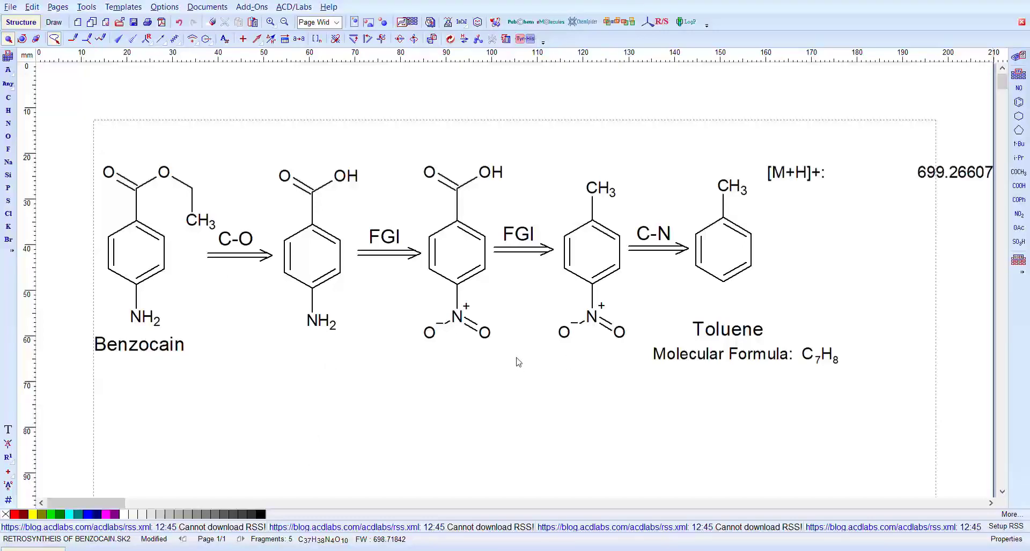
{"action": "left_click_drag", "start_coordinate": [822, 168], "coordinate": [688, 363]}
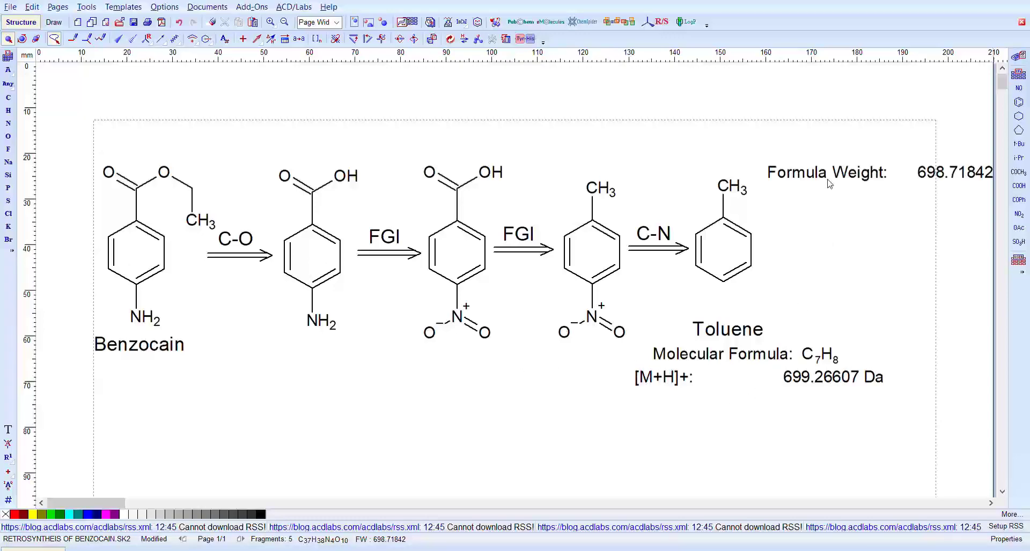
{"action": "left_click_drag", "start_coordinate": [827, 170], "coordinate": [700, 391]}
{"action": "left_click", "coordinate": [634, 412]}
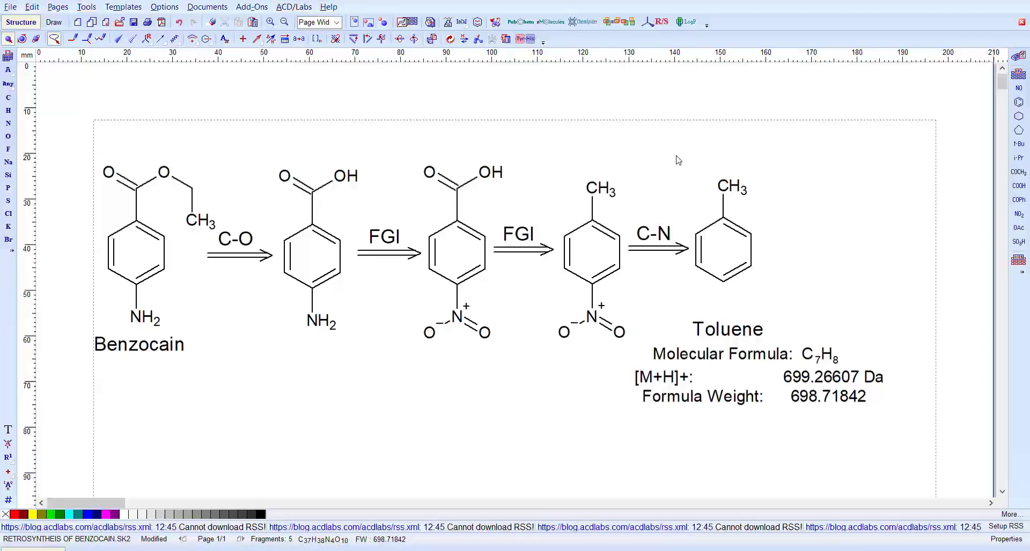
Save the retrosynthesis drawing and start the blank drawing SYNTHESIS OF BENZOCAIN.SK2.
{"action": "mouse_move", "coordinate": [694, 164]}
{"action": "left_mouse_down"}
{"action": "mouse_move", "coordinate": [695, 251]}
{"action": "mouse_move", "coordinate": [735, 282]}
{"action": "mouse_move", "coordinate": [735, 161]}
{"action": "mouse_move", "coordinate": [701, 148]}
{"action": "left_mouse_up"}
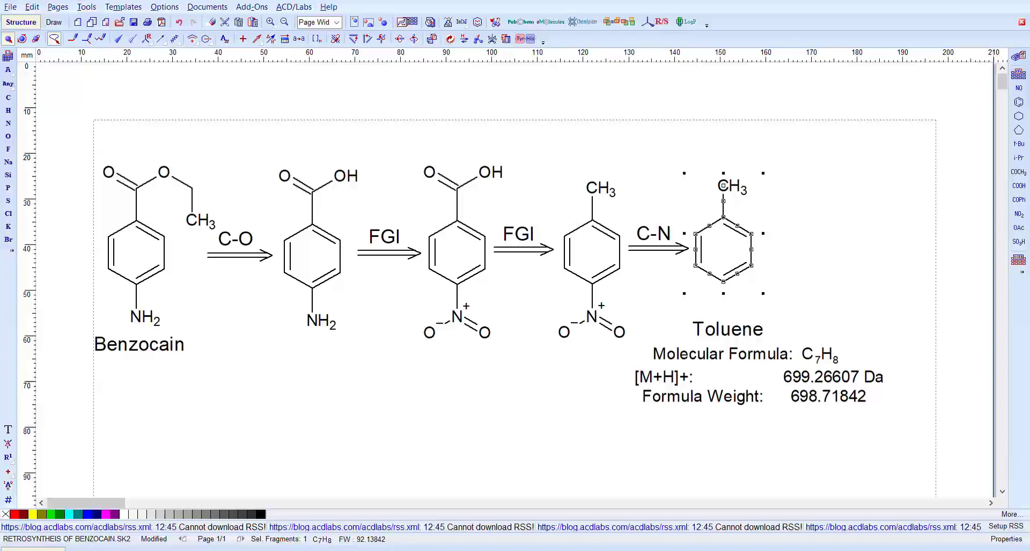
{"action": "key", "text": "ctrl+s"}
{"action": "left_click", "coordinate": [398, 109]}
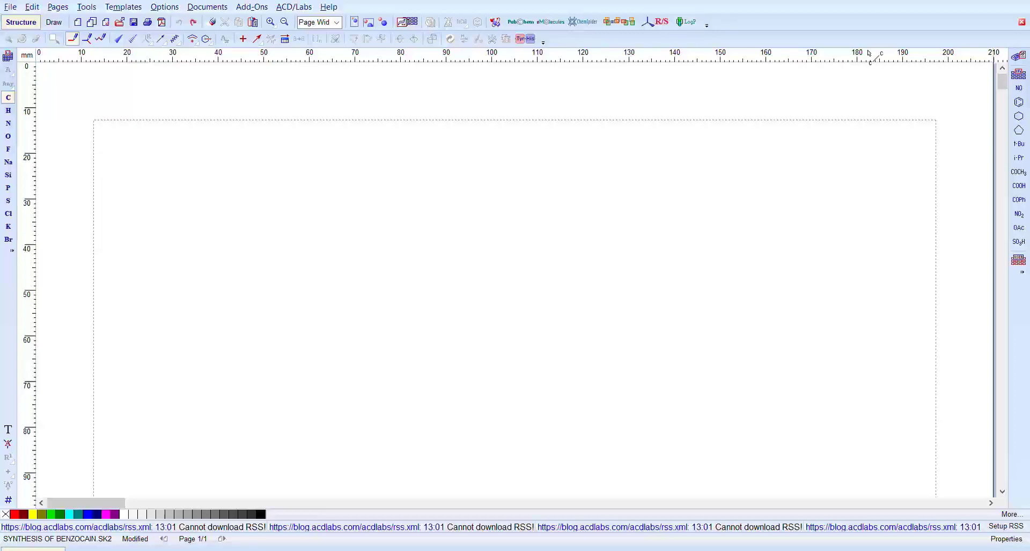
Place a benzene ring at the start of the blank page and attach a methyl group to its upper carbon.
{"action": "left_click", "coordinate": [1019, 102]}
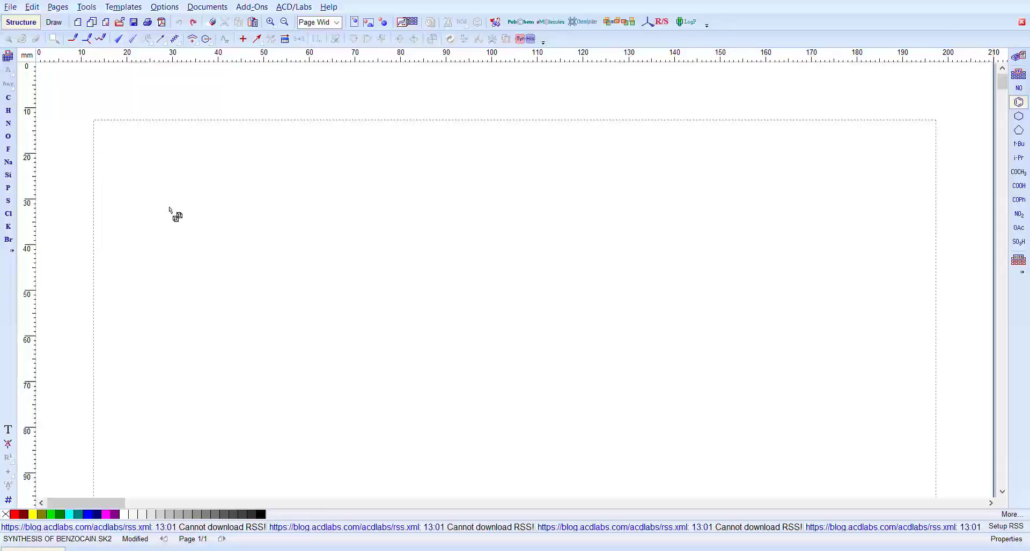
{"action": "left_click", "coordinate": [164, 242]}
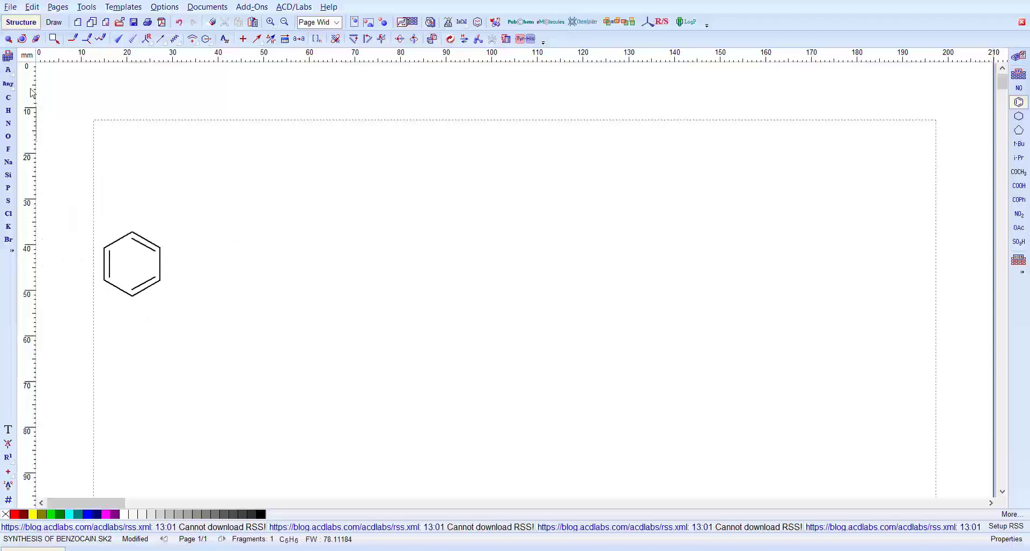
{"action": "left_click", "coordinate": [8, 98]}
{"action": "left_click", "coordinate": [135, 228]}
{"action": "left_click", "coordinate": [137, 225]}
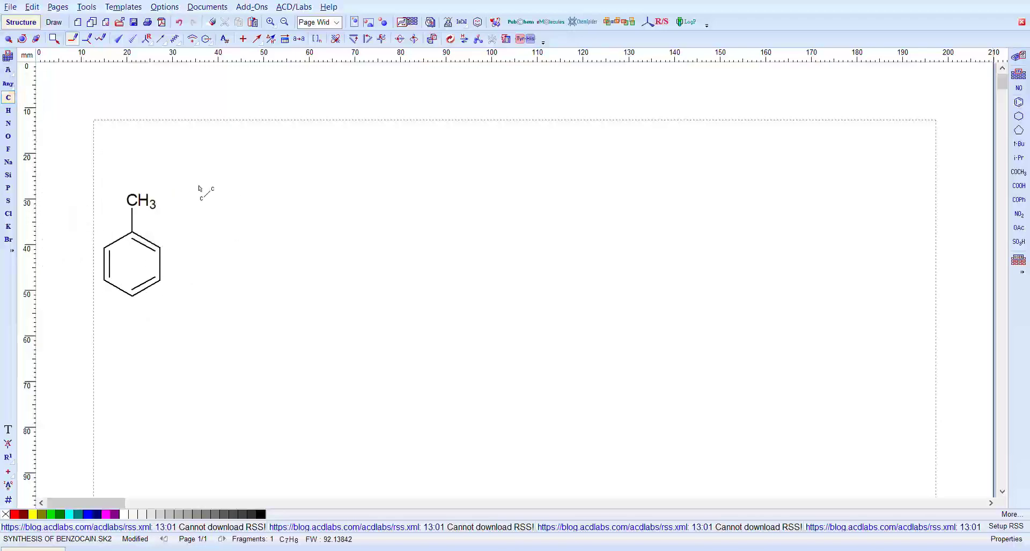
Draw a reaction arrow about 21 mm long after the toluene and label it "Nitration" over "HNO3,H2SO4".
{"action": "left_click", "coordinate": [257, 38]}
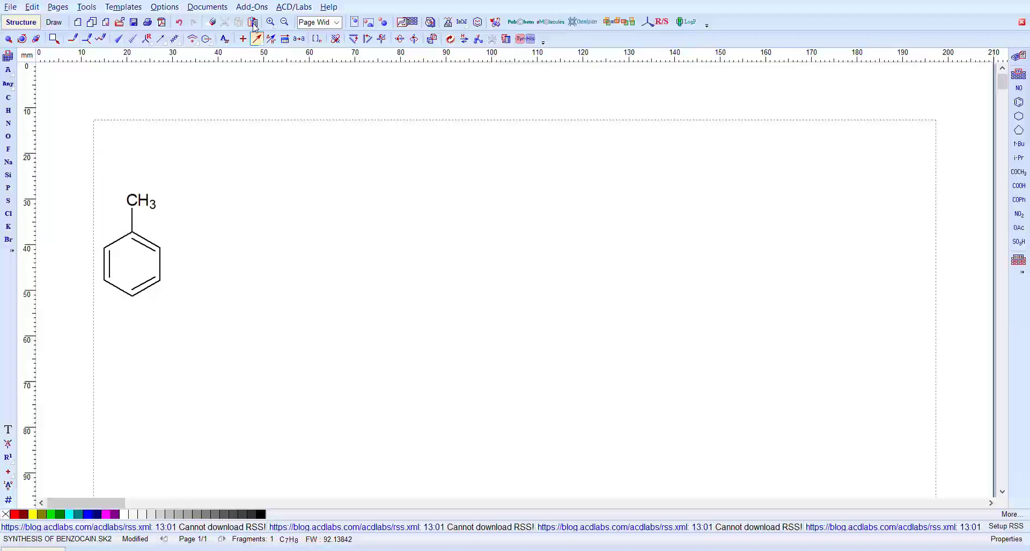
{"action": "left_click_drag", "start_coordinate": [174, 248], "coordinate": [269, 256]}
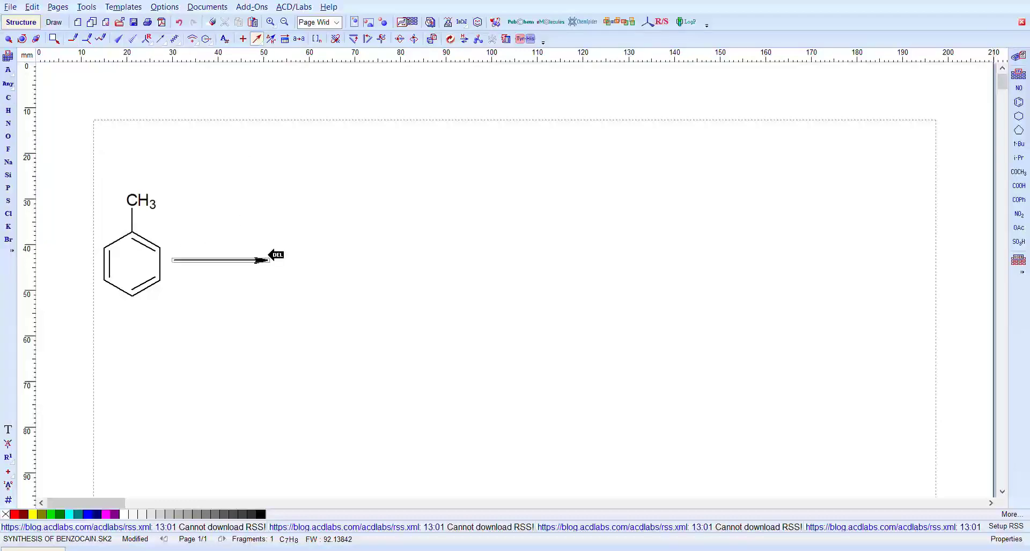
{"action": "left_click", "coordinate": [271, 38]}
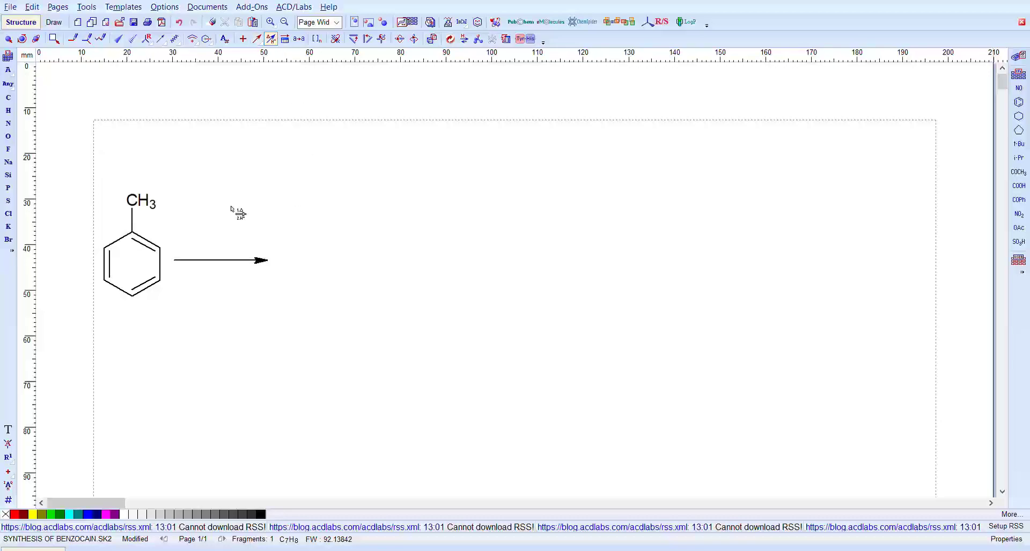
{"action": "left_click", "coordinate": [224, 246]}
{"action": "left_click", "coordinate": [557, 325]}
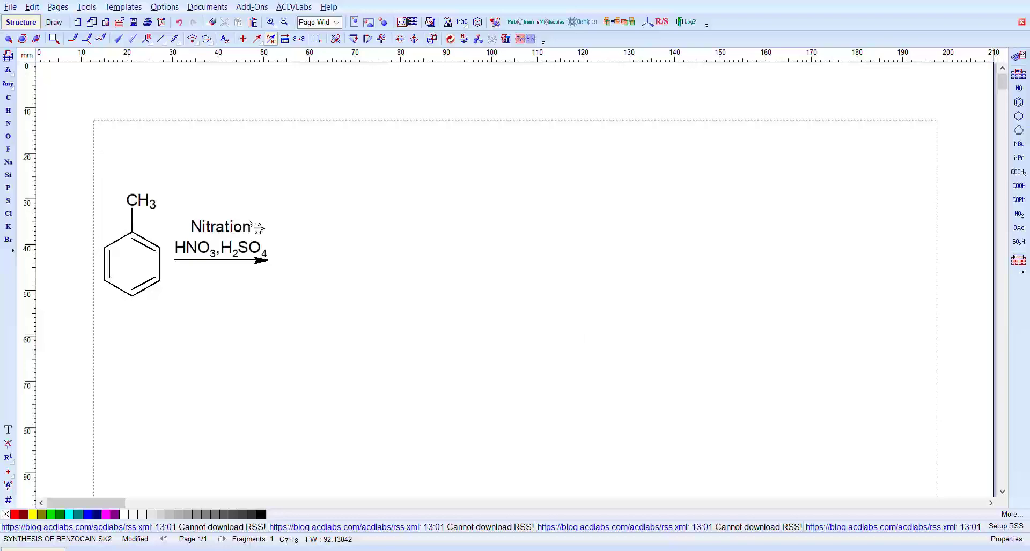
Duplicate the toluene after the nitration arrow and attach an NO2 group to the copy's ring opposite the methyl.
{"action": "left_click", "coordinate": [54, 38]}
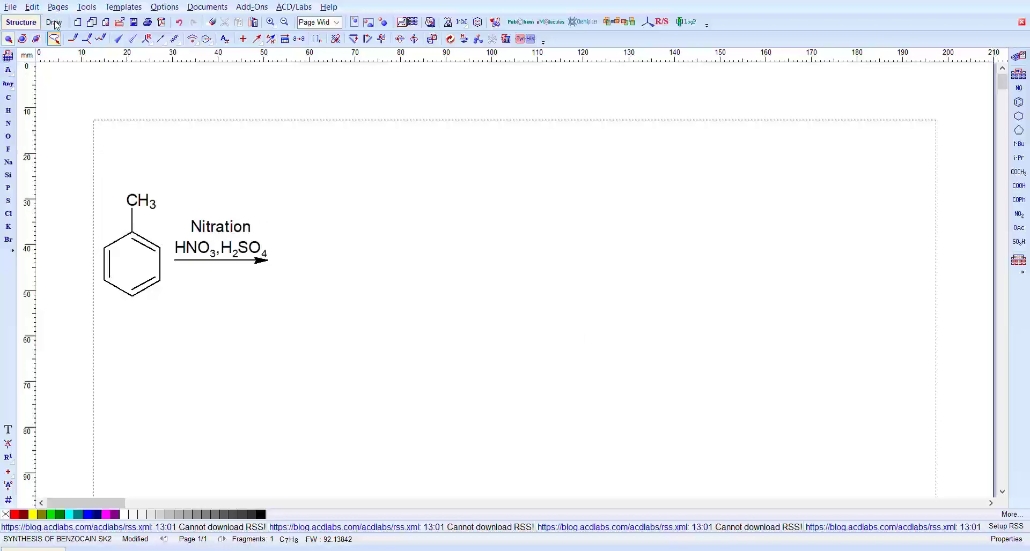
{"action": "mouse_move", "coordinate": [123, 161]}
{"action": "left_mouse_down"}
{"action": "mouse_move", "coordinate": [101, 166]}
{"action": "mouse_move", "coordinate": [102, 322]}
{"action": "mouse_move", "coordinate": [162, 295]}
{"action": "mouse_move", "coordinate": [168, 222]}
{"action": "mouse_move", "coordinate": [135, 169]}
{"action": "left_mouse_up"}
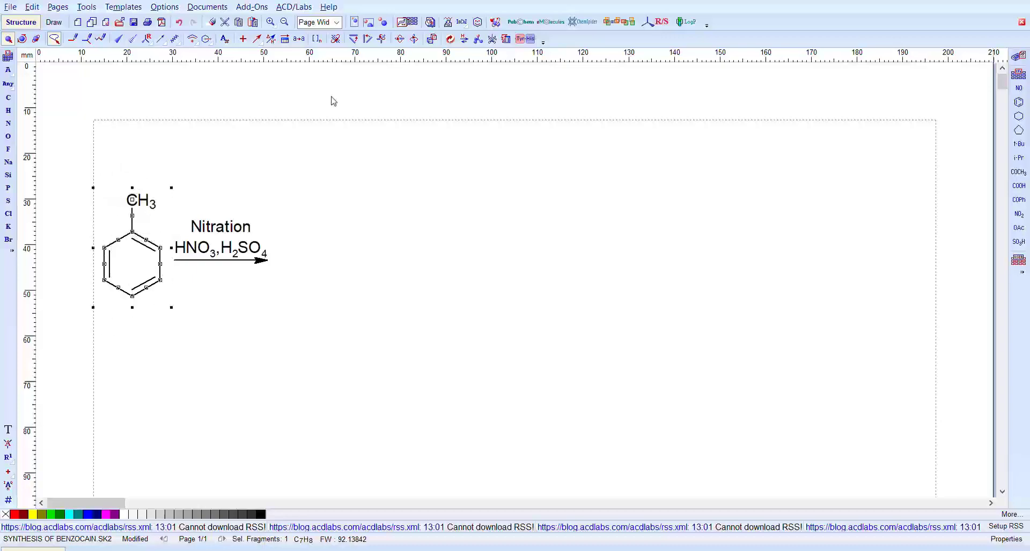
{"action": "key", "text": "ctrl+c"}
{"action": "key", "text": "ctrl+v"}
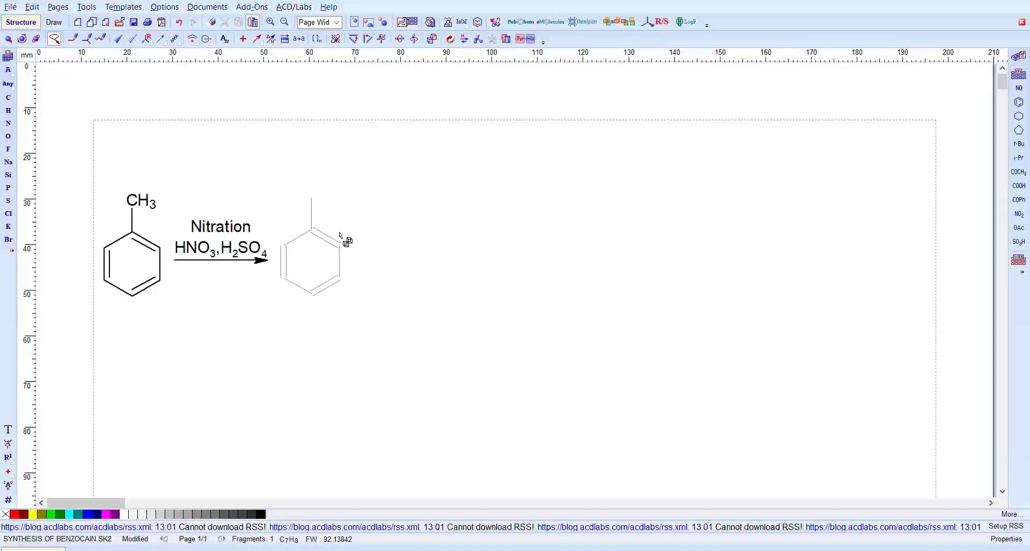
{"action": "left_click", "coordinate": [339, 235]}
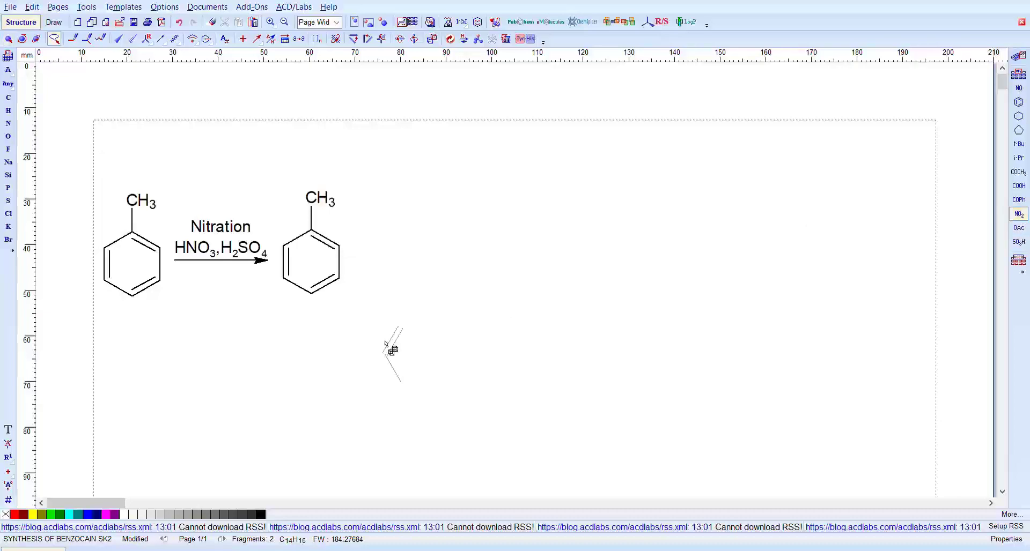
{"action": "left_click", "coordinate": [312, 284]}
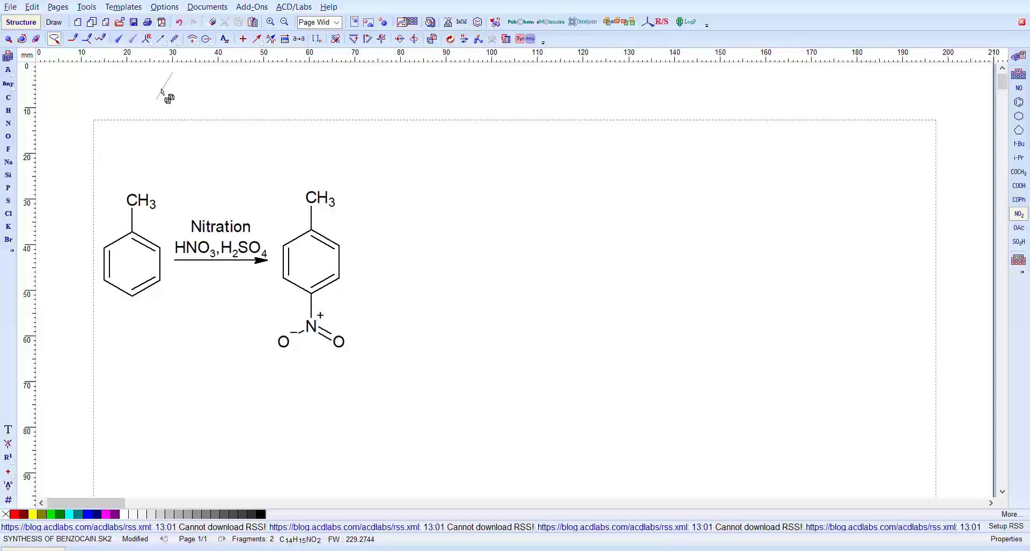
Draw a second reaction arrow about 17 mm long after the 4-nitrotoluene and label it "[O]" over "KMnO4".
{"action": "left_click", "coordinate": [258, 38]}
{"action": "left_click_drag", "start_coordinate": [351, 257], "coordinate": [432, 257]}
{"action": "left_click", "coordinate": [271, 38]}
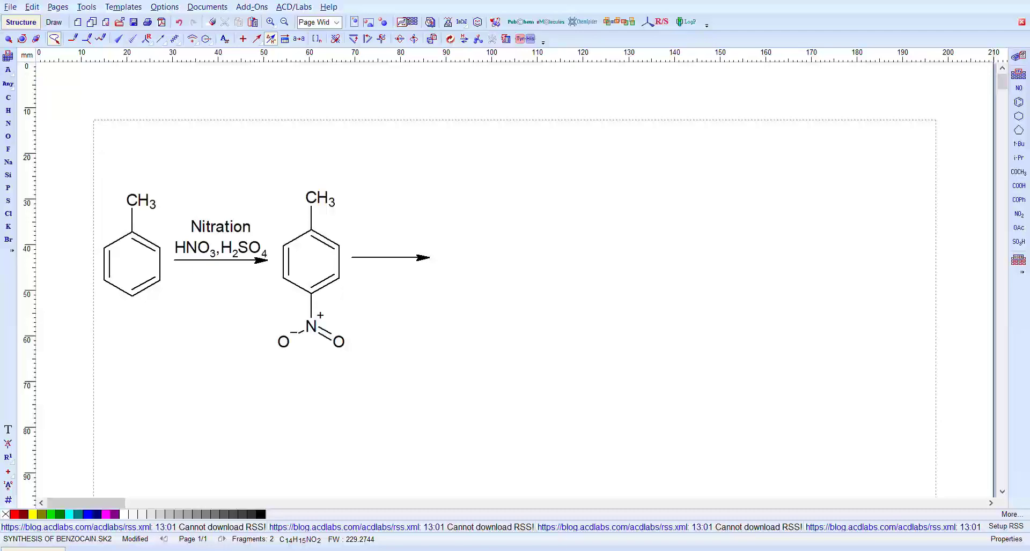
{"action": "left_click", "coordinate": [537, 333]}
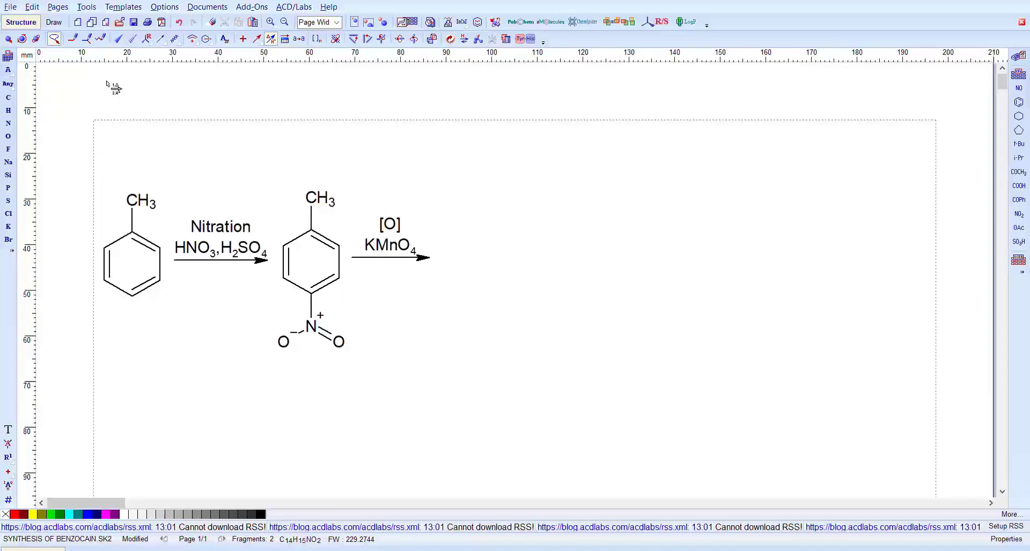
Duplicate the 4-nitrotoluene structure and place the copy after the KMnO4 arrow.
{"action": "left_click", "coordinate": [58, 36]}
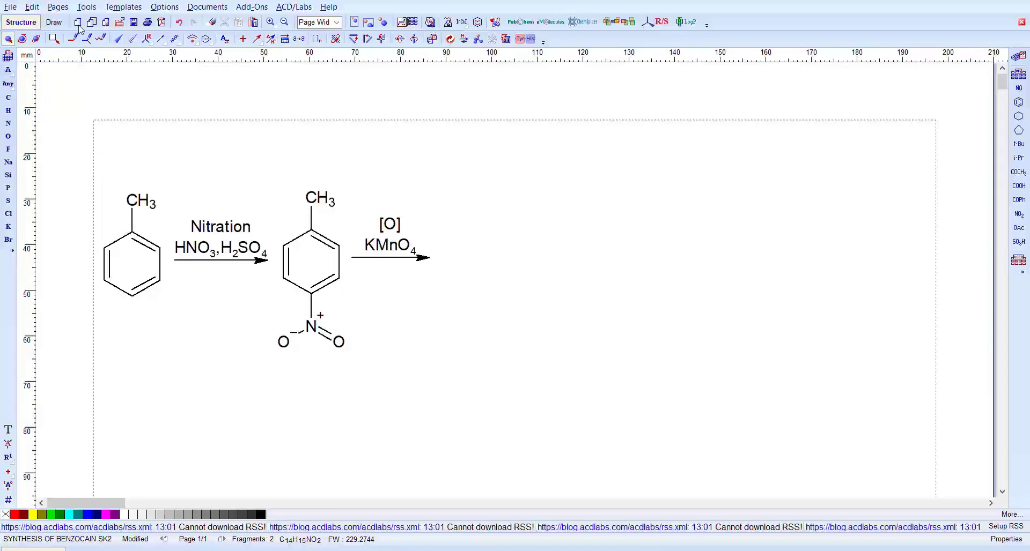
{"action": "left_click_drag", "start_coordinate": [272, 171], "coordinate": [354, 382]}
{"action": "key", "text": "ctrl+c"}
{"action": "key", "text": "ctrl+v"}
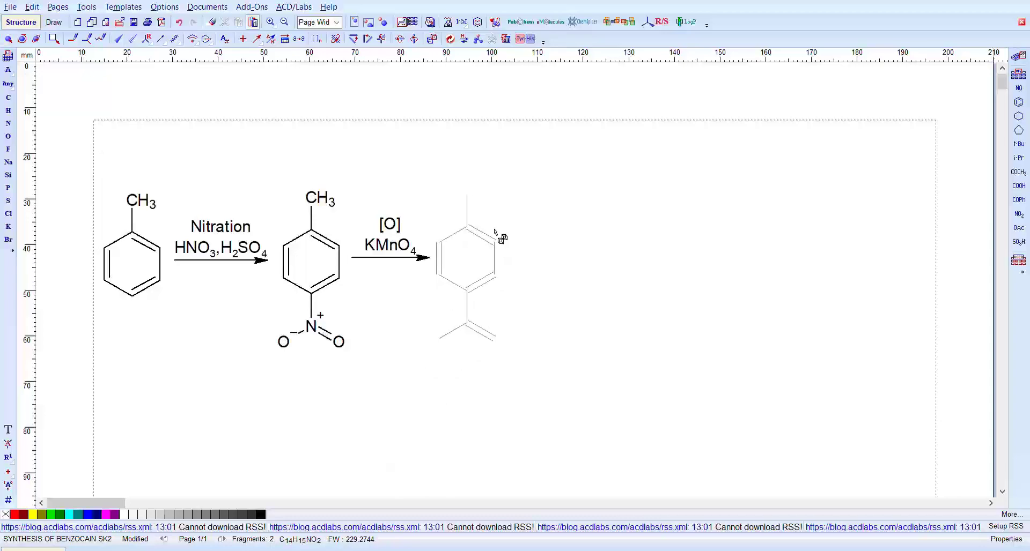
{"action": "left_click", "coordinate": [502, 234]}
Replace the methyl group on the copied 4-nitrotoluene with a COOH group at the same ring position.
{"action": "left_click", "coordinate": [1018, 186]}
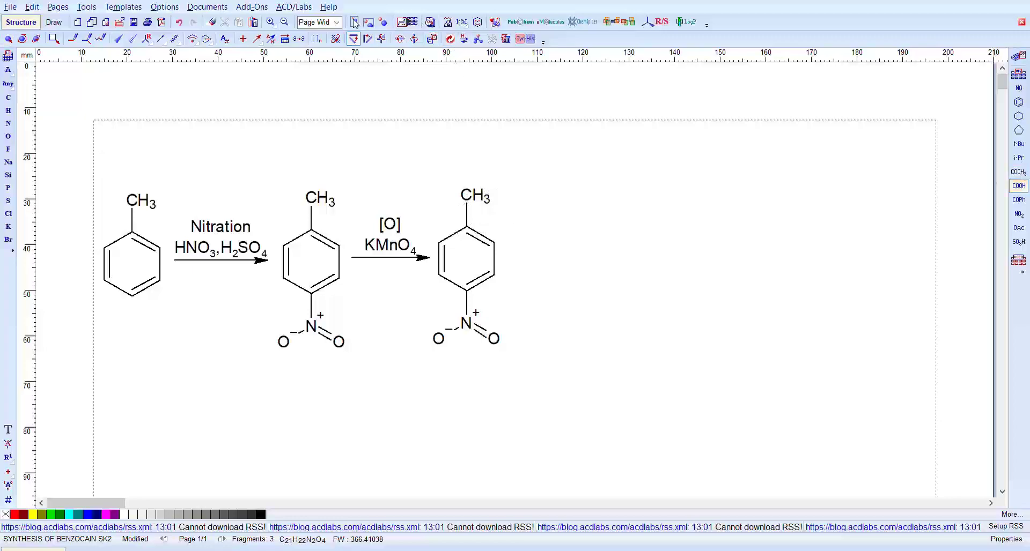
{"action": "left_click", "coordinate": [213, 21]}
{"action": "left_click", "coordinate": [475, 196]}
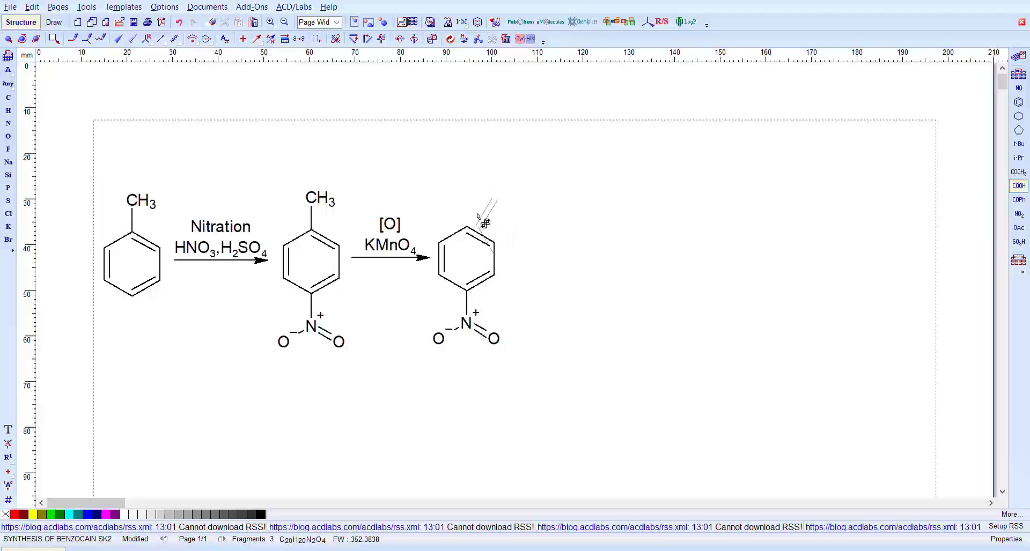
{"action": "left_click", "coordinate": [467, 227]}
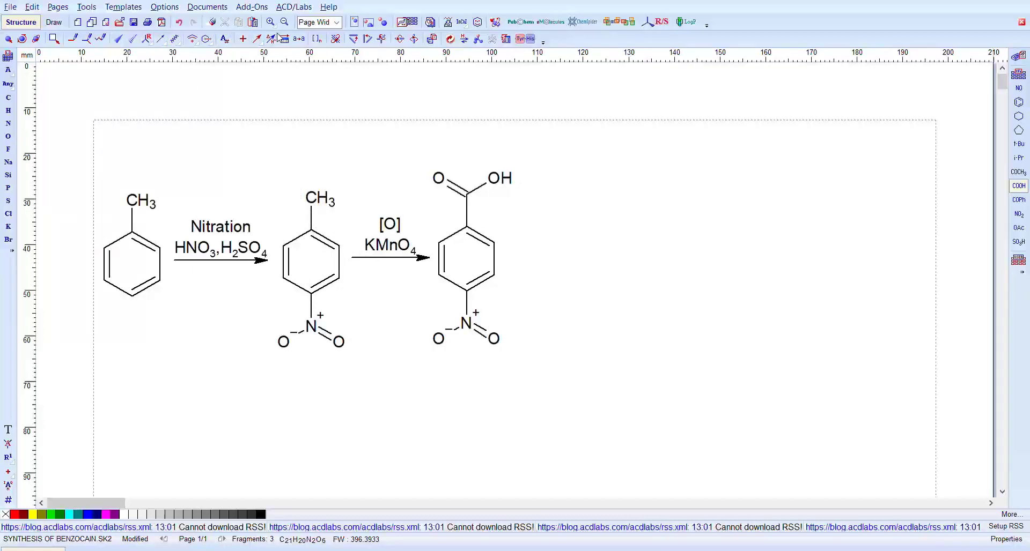
Draw a reaction arrow about 15 mm long after the 4-nitrobenzoic acid, label it "H2,Pd/C" and centre the label above the arrow.
{"action": "left_click", "coordinate": [257, 39]}
{"action": "left_click_drag", "start_coordinate": [502, 241], "coordinate": [572, 252]}
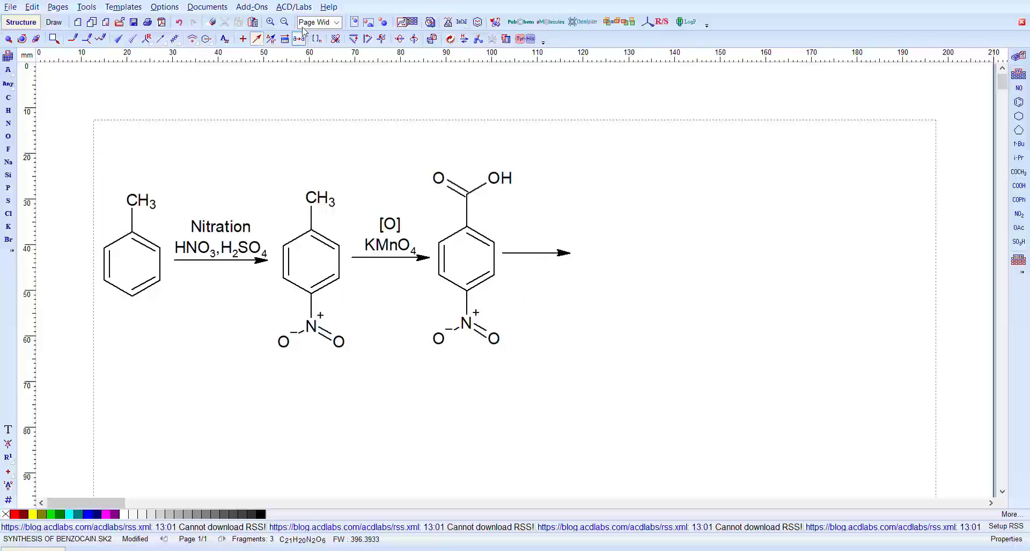
{"action": "left_click", "coordinate": [271, 39]}
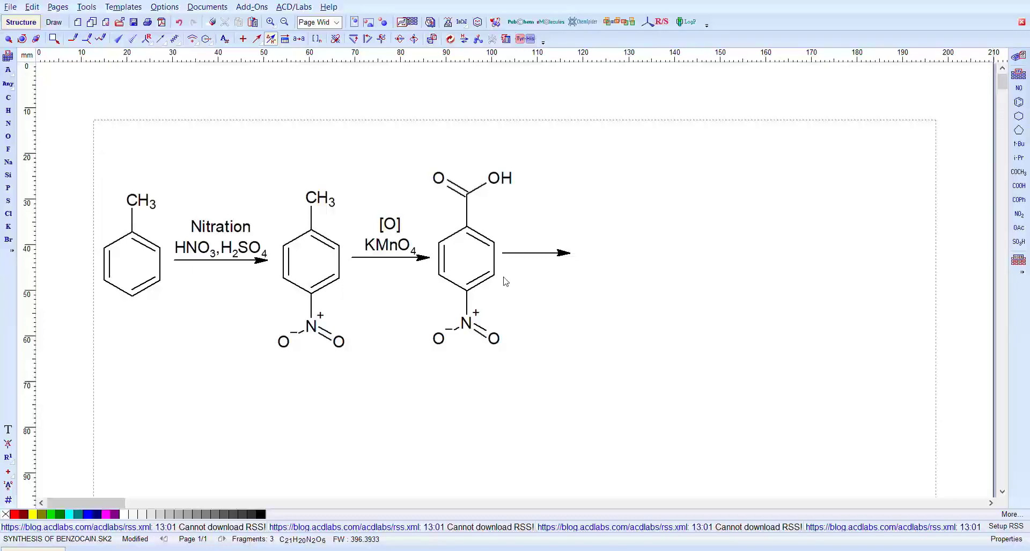
{"action": "left_click", "coordinate": [549, 332]}
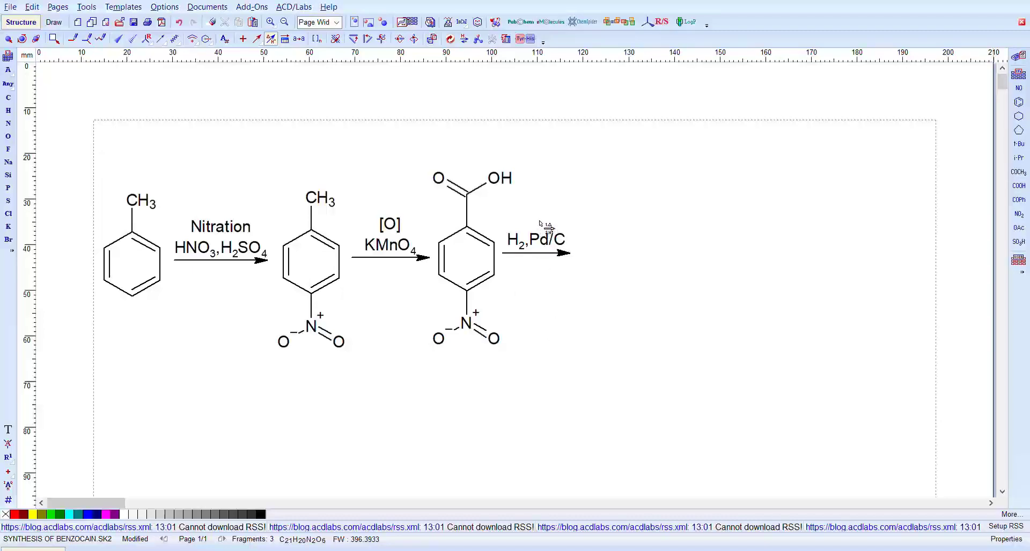
{"action": "left_click", "coordinate": [54, 38]}
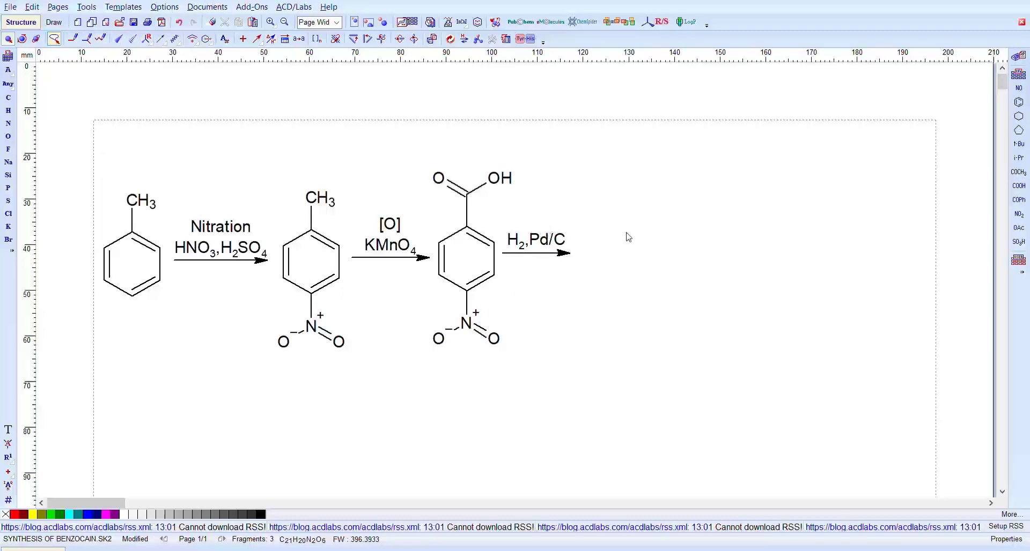
{"action": "left_click_drag", "start_coordinate": [536, 226], "coordinate": [533, 231]}
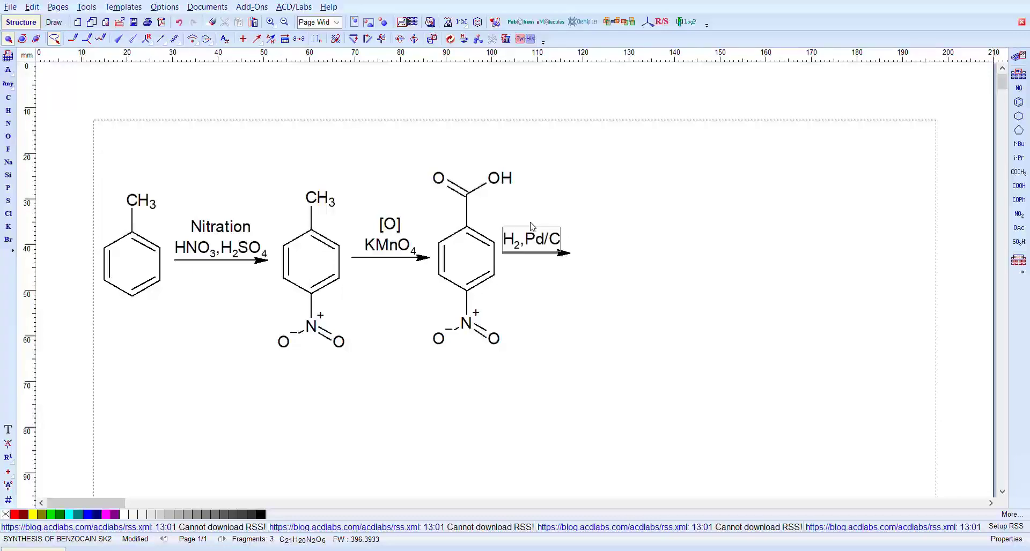
Duplicate the 4-nitrobenzoic acid structure and place the copy after the H2,Pd/C arrow.
{"action": "left_click", "coordinate": [53, 35]}
{"action": "mouse_move", "coordinate": [422, 155]}
{"action": "left_mouse_down"}
{"action": "mouse_move", "coordinate": [450, 298]}
{"action": "mouse_move", "coordinate": [427, 357]}
{"action": "mouse_move", "coordinate": [526, 331]}
{"action": "mouse_move", "coordinate": [501, 201]}
{"action": "mouse_move", "coordinate": [411, 156]}
{"action": "mouse_move", "coordinate": [438, 247]}
{"action": "mouse_move", "coordinate": [424, 379]}
{"action": "left_mouse_up"}
{"action": "mouse_move", "coordinate": [419, 131]}
{"action": "left_mouse_down"}
{"action": "mouse_move", "coordinate": [438, 236]}
{"action": "mouse_move", "coordinate": [427, 287]}
{"action": "mouse_move", "coordinate": [490, 409]}
{"action": "mouse_move", "coordinate": [501, 202]}
{"action": "mouse_move", "coordinate": [441, 132]}
{"action": "mouse_move", "coordinate": [418, 131]}
{"action": "left_mouse_up"}
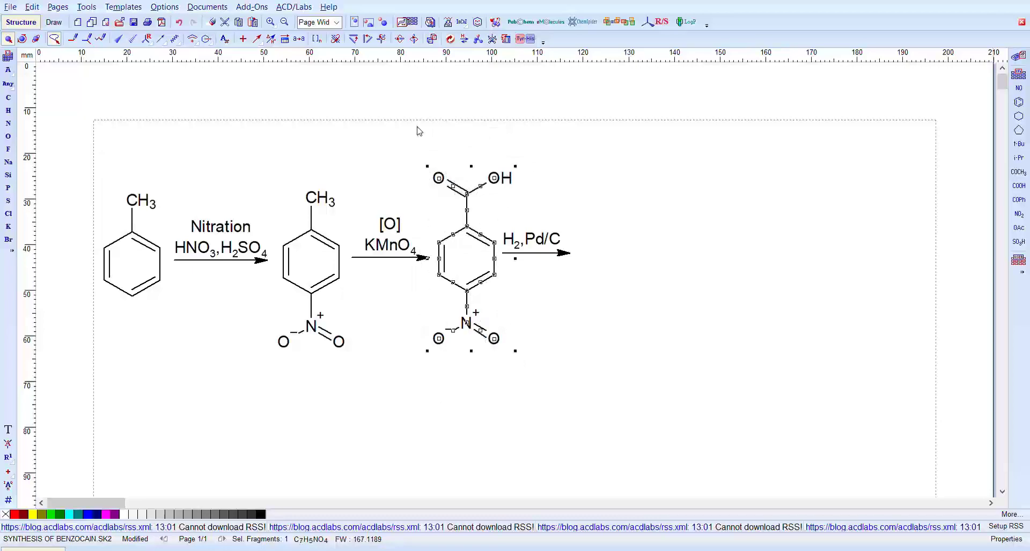
{"action": "left_click_drag", "start_coordinate": [595, 295], "coordinate": [643, 229]}
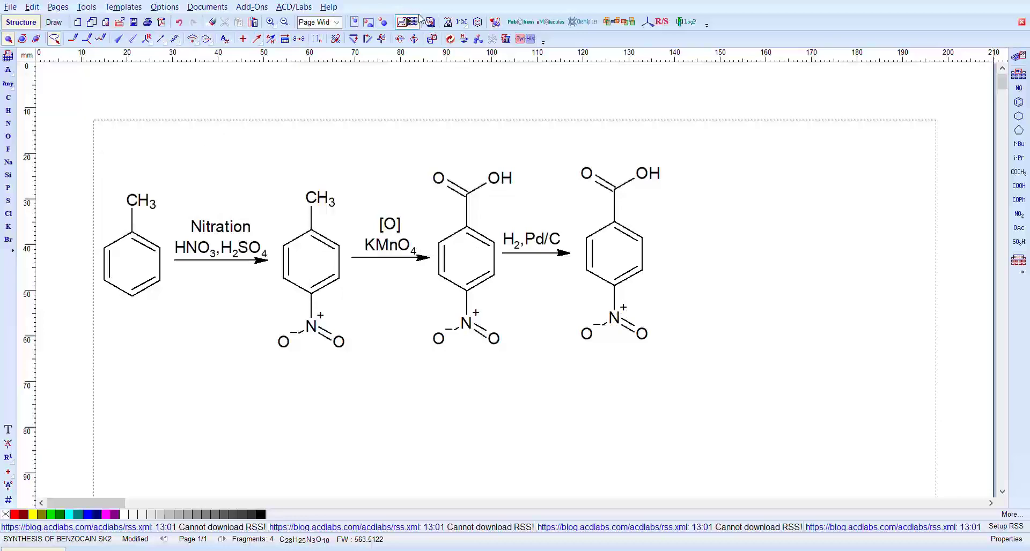
Delete both oxygens of the nitro group on the copied 4-nitrobenzoic acid to turn it into an NH2 group.
{"action": "left_click", "coordinate": [211, 21]}
{"action": "left_click", "coordinate": [642, 333]}
{"action": "left_click", "coordinate": [586, 333]}
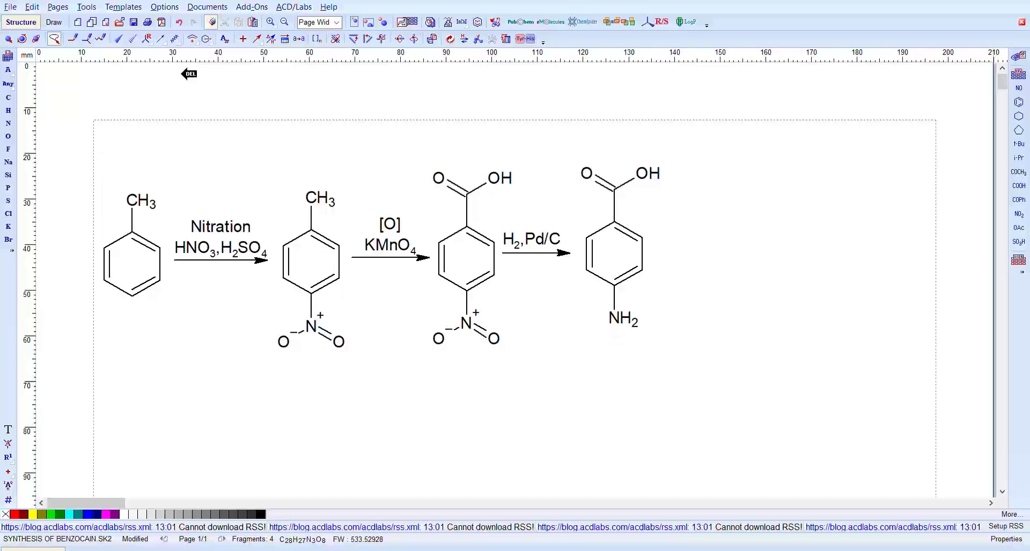
Draw a reaction arrow about 14 mm long after the 4-aminobenzoic acid and label it "EtOH/H+".
{"action": "left_click", "coordinate": [257, 39]}
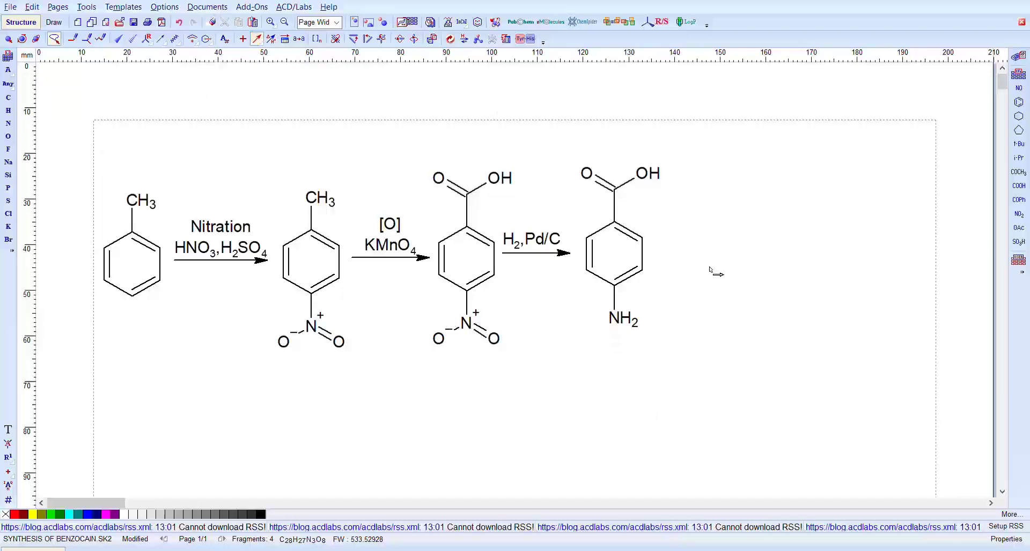
{"action": "left_click_drag", "start_coordinate": [653, 251], "coordinate": [717, 251]}
{"action": "left_click", "coordinate": [271, 37]}
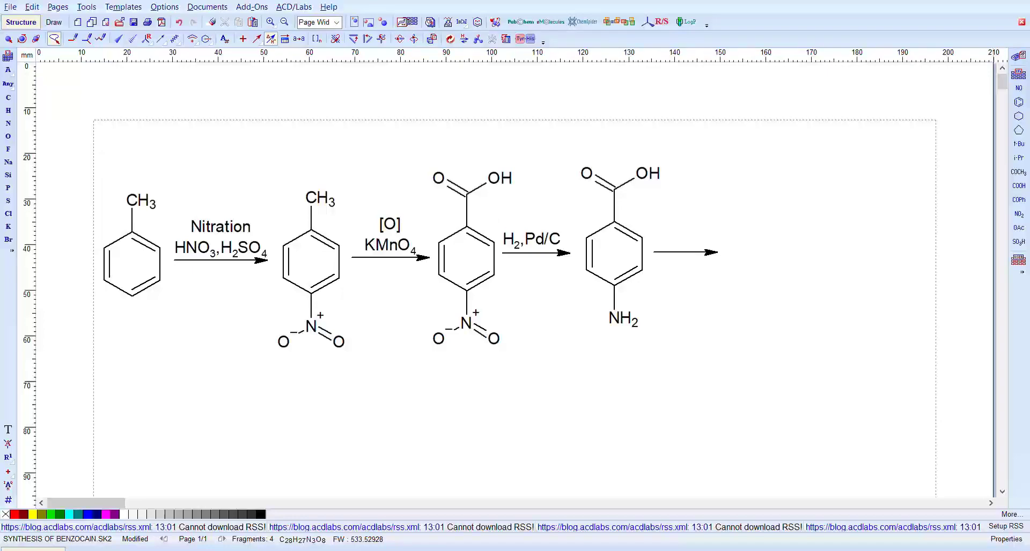
{"action": "left_click", "coordinate": [551, 323]}
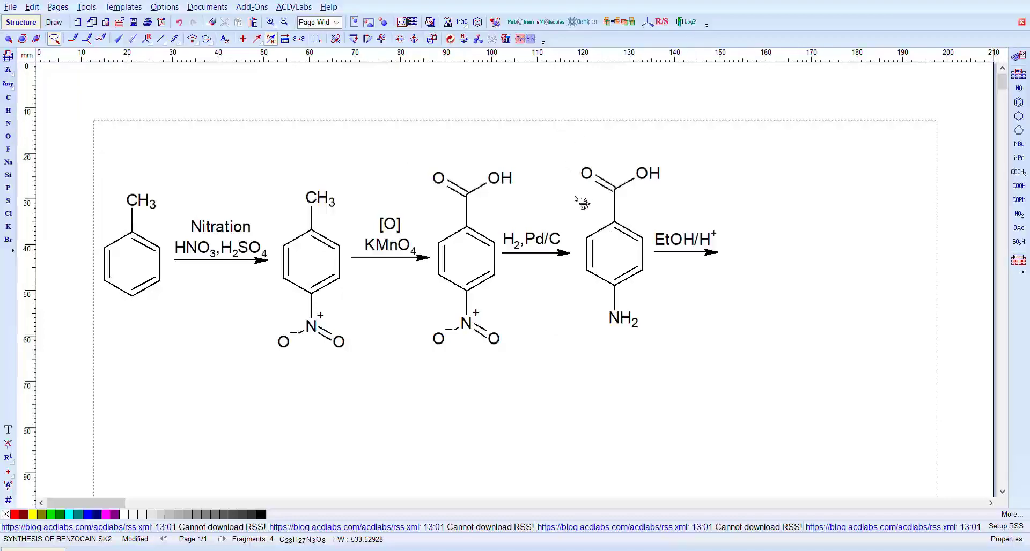
Duplicate the 4-aminobenzoic acid structure and place the copy after the EtOH/H+ arrow.
{"action": "left_click", "coordinate": [55, 33]}
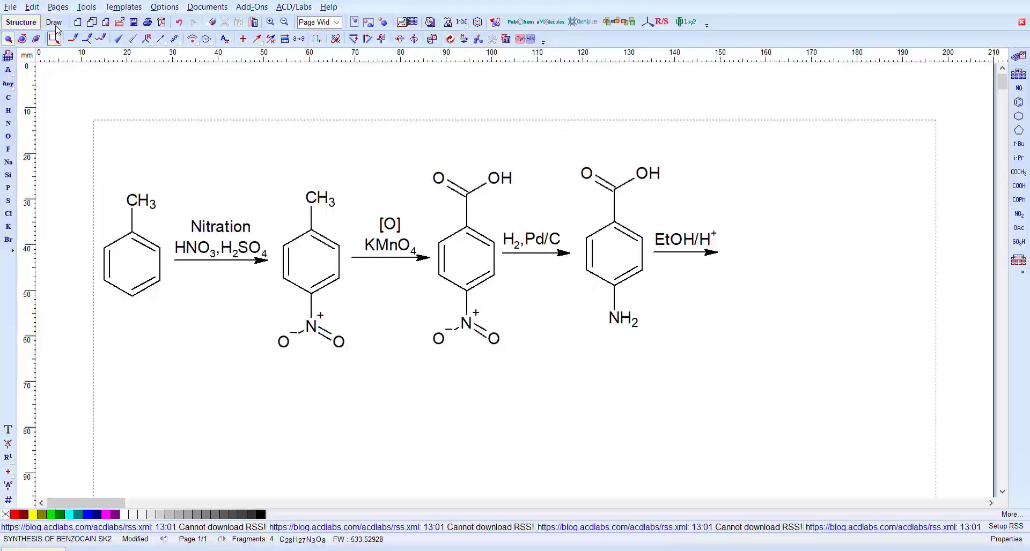
{"action": "left_click_drag", "start_coordinate": [570, 152], "coordinate": [683, 362]}
{"action": "key", "text": "ctrl+c"}
{"action": "key", "text": "ctrl+v"}
{"action": "left_click", "coordinate": [783, 232]}
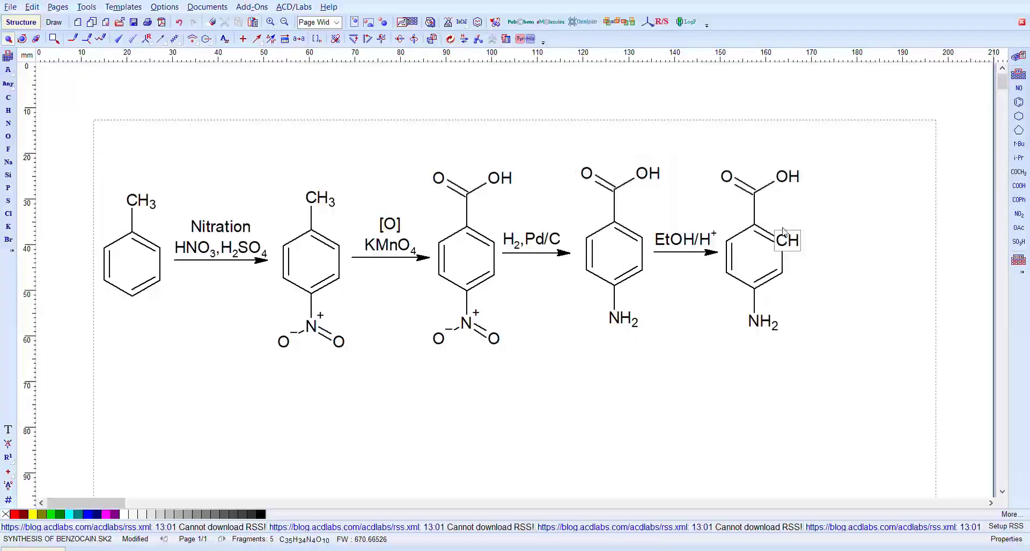
Convert the copied acid's COOH group into an ethyl ester by extending the hydroxyl position with two carbons and keeping oxygen as the linking atom.
{"action": "left_click", "coordinate": [8, 97]}
{"action": "left_click", "coordinate": [783, 176]}
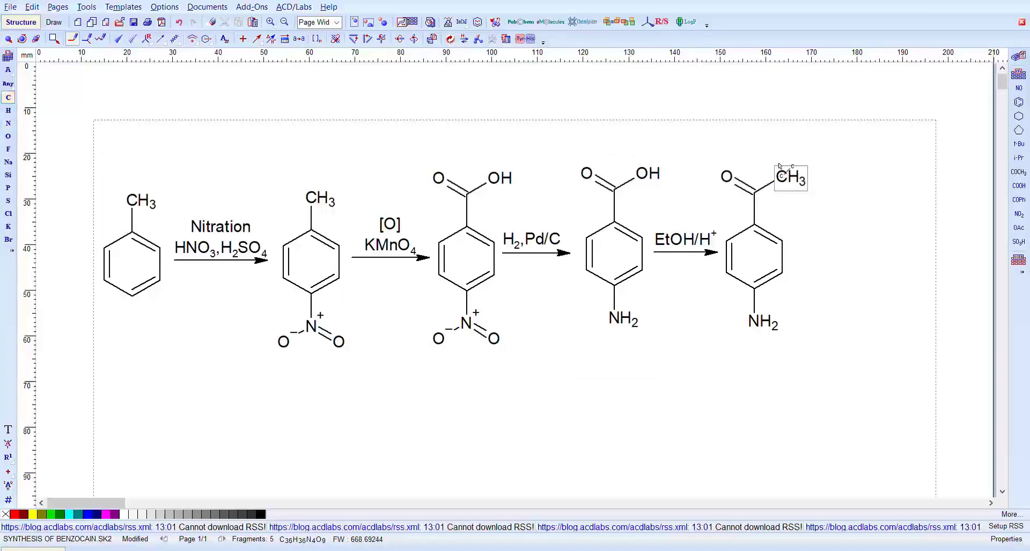
{"action": "left_click", "coordinate": [781, 169]}
{"action": "left_click", "coordinate": [816, 185]}
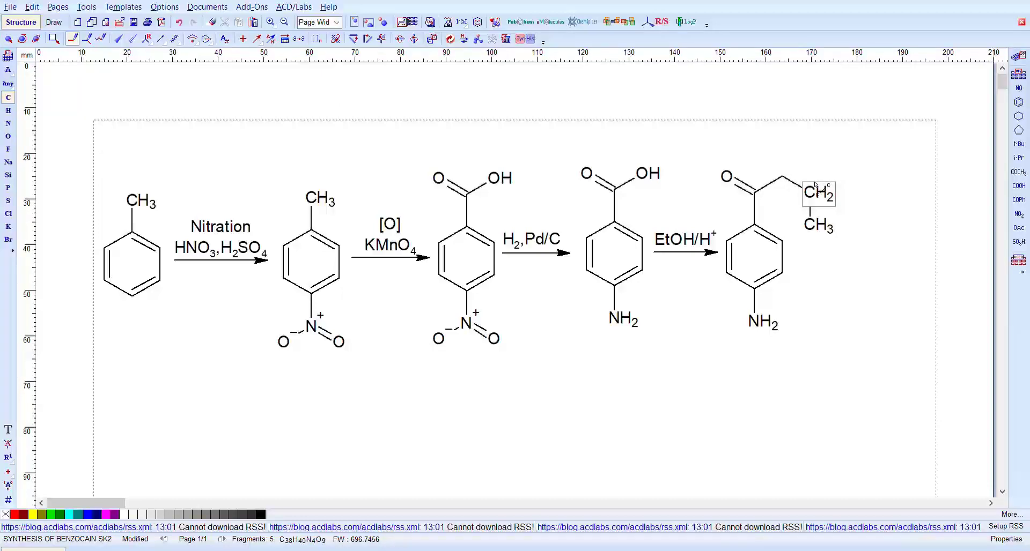
{"action": "left_click", "coordinate": [9, 135]}
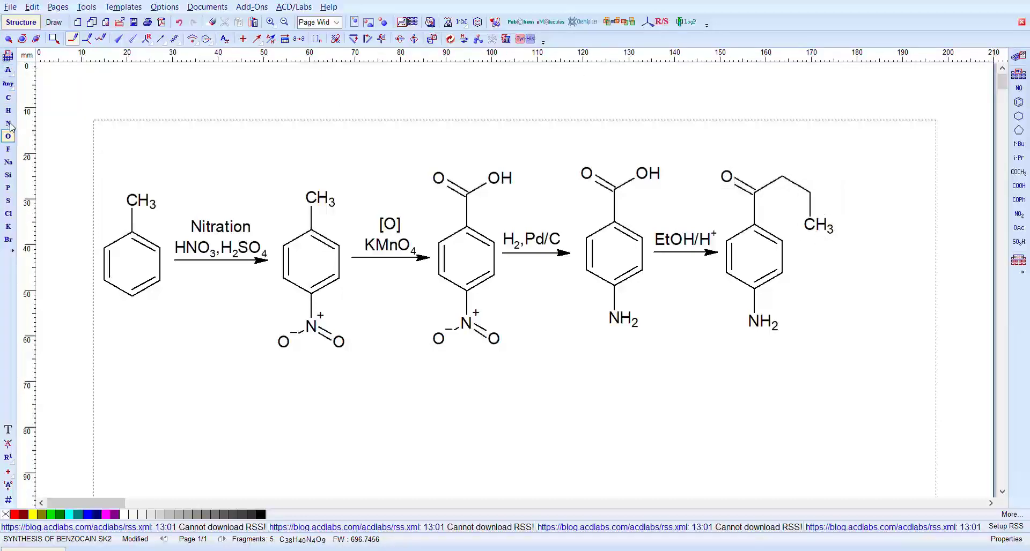
{"action": "left_click", "coordinate": [782, 176]}
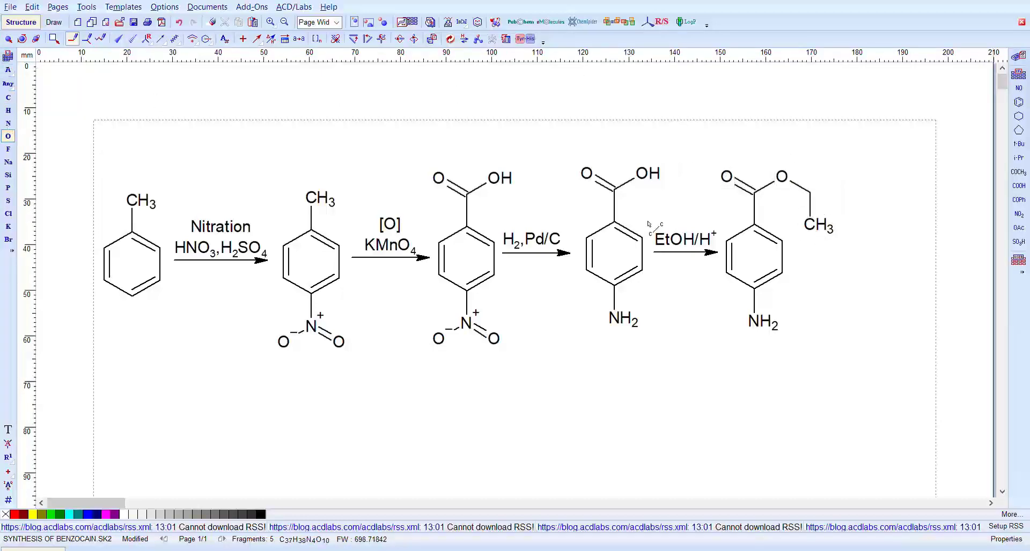